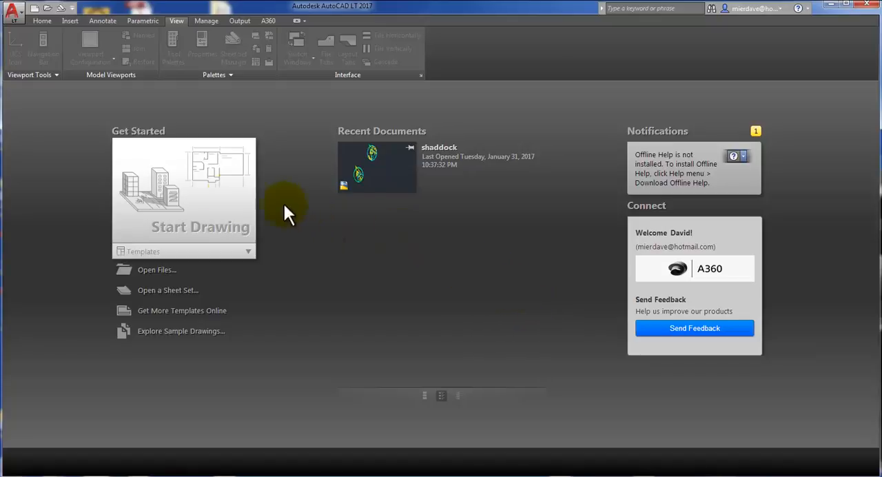
Step: Start a new drawing and hide its grid and UCS icon
{"action": "left_click", "coordinate": [171, 192]}
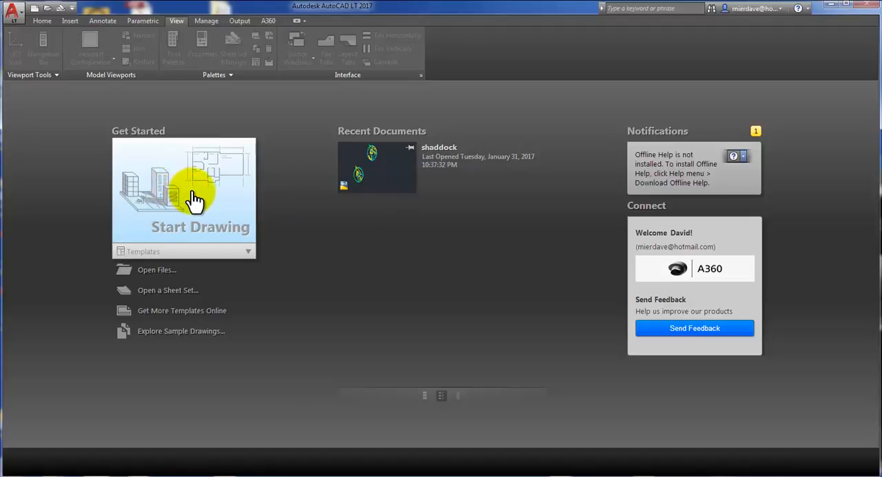
{"action": "left_click", "coordinate": [195, 199]}
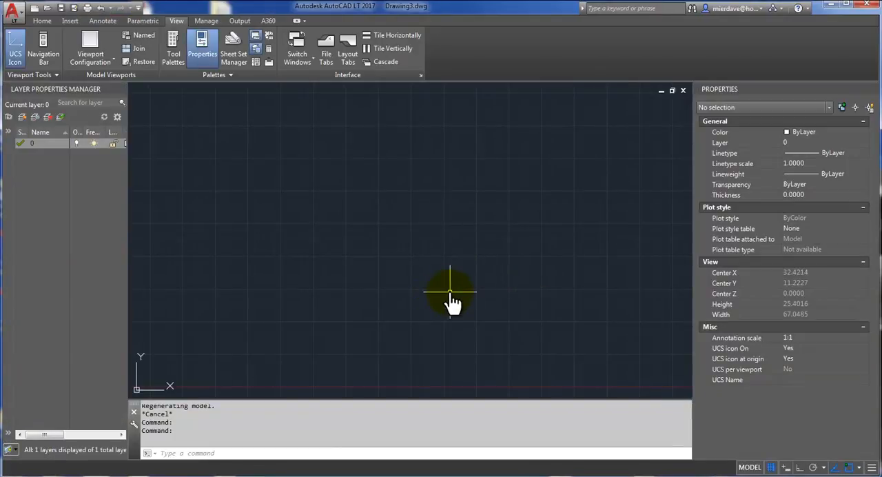
{"action": "left_click", "coordinate": [771, 468]}
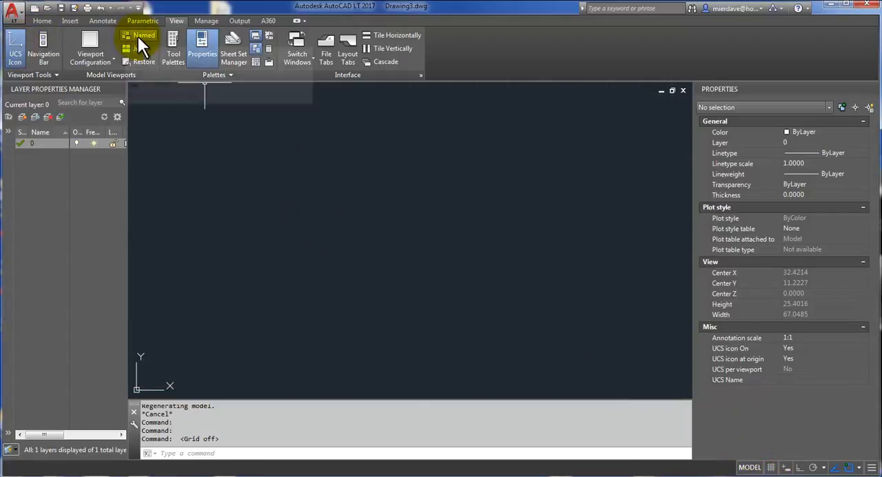
{"action": "left_click", "coordinate": [15, 55]}
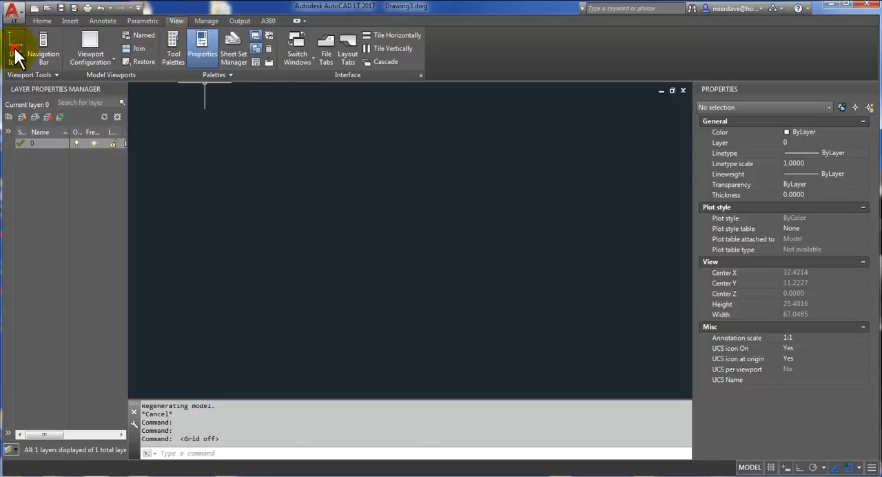
Step: Draw a circle with radius .5 centred at 0,0
{"action": "left_click", "coordinate": [40, 22]}
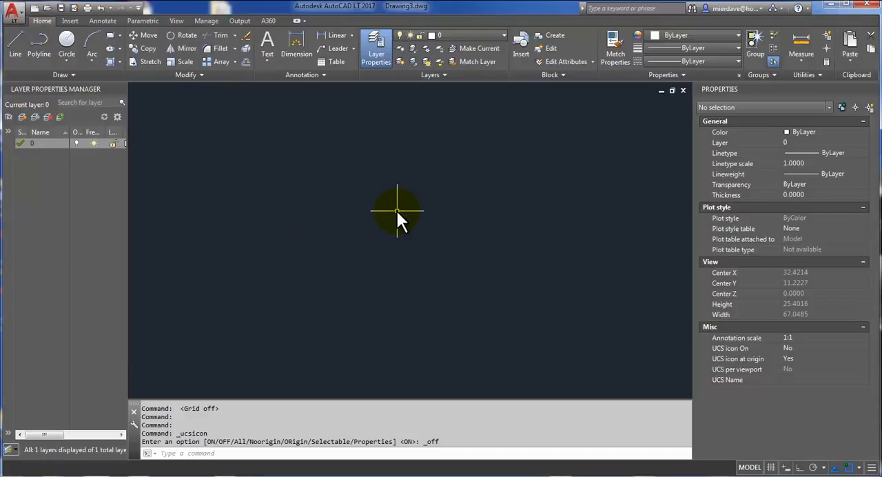
{"action": "type", "text": "c"}
{"action": "key", "text": "Return"}
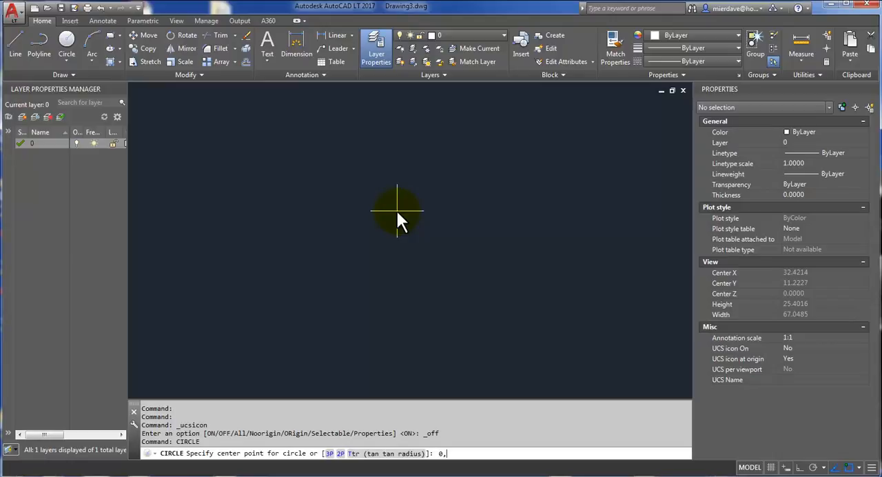
{"action": "key", "text": "Return"}
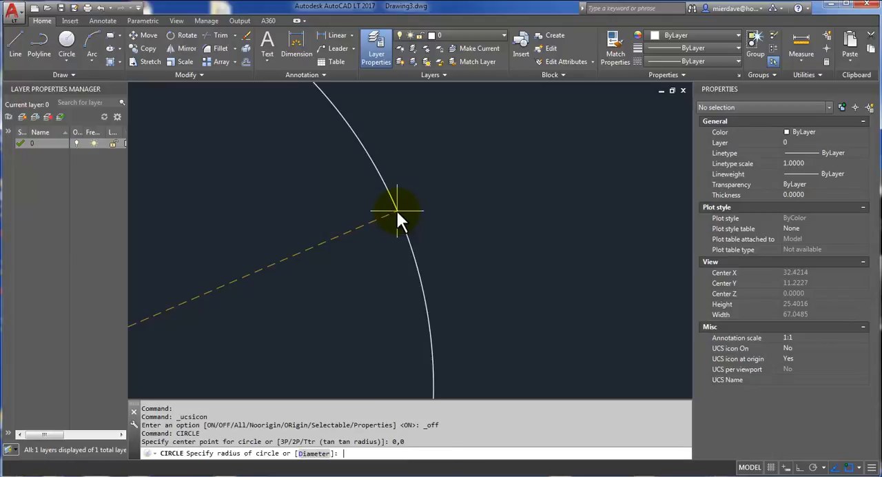
{"action": "type", "text": ".5"}
{"action": "key", "text": "Return"}
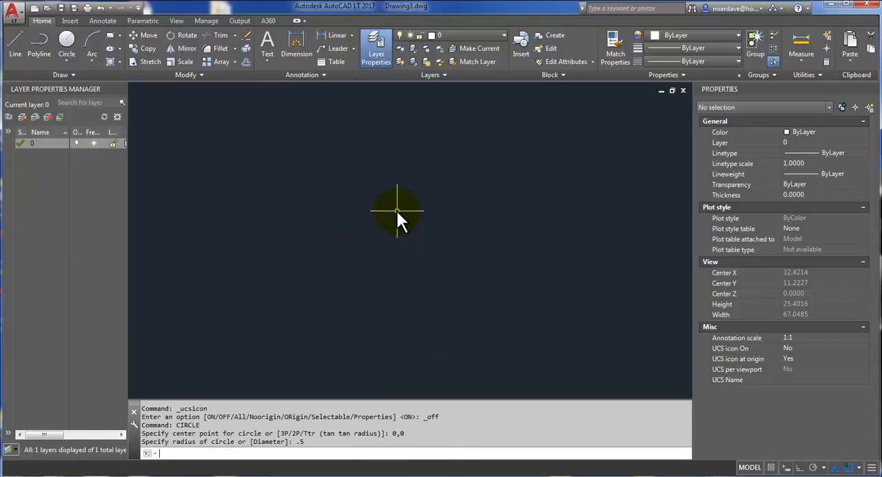
{"action": "type", "text": "Z"}
{"action": "key", "text": "Return"}
{"action": "type", "text": "E"}
{"action": "key", "text": "Return"}
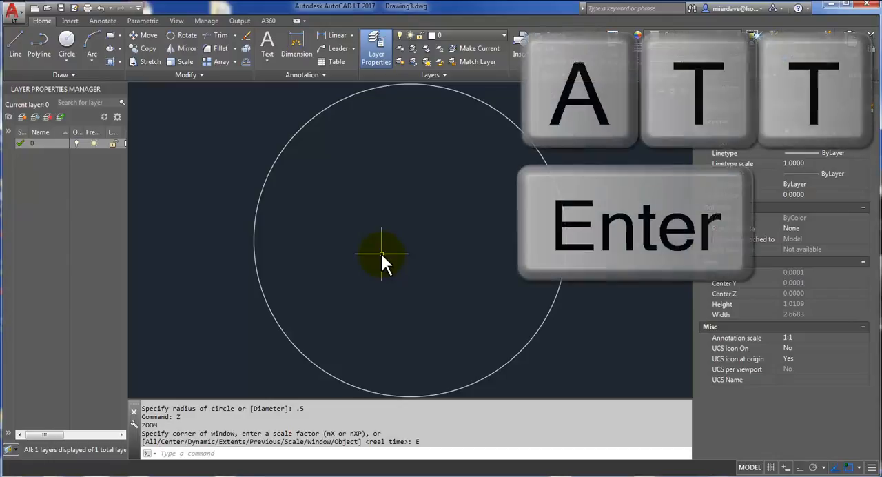
Step: Begin an attribute definition with Middle center justification and a text height of .25
{"action": "type", "text": "ATT"}
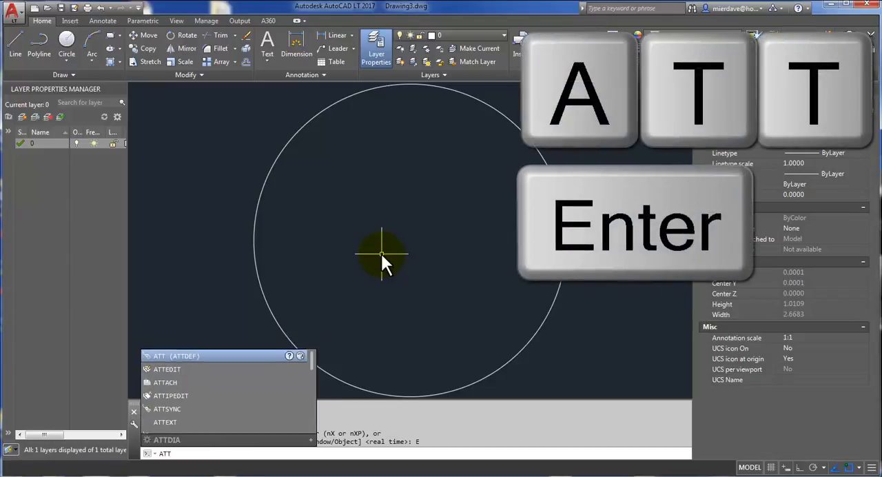
{"action": "key", "text": "Return"}
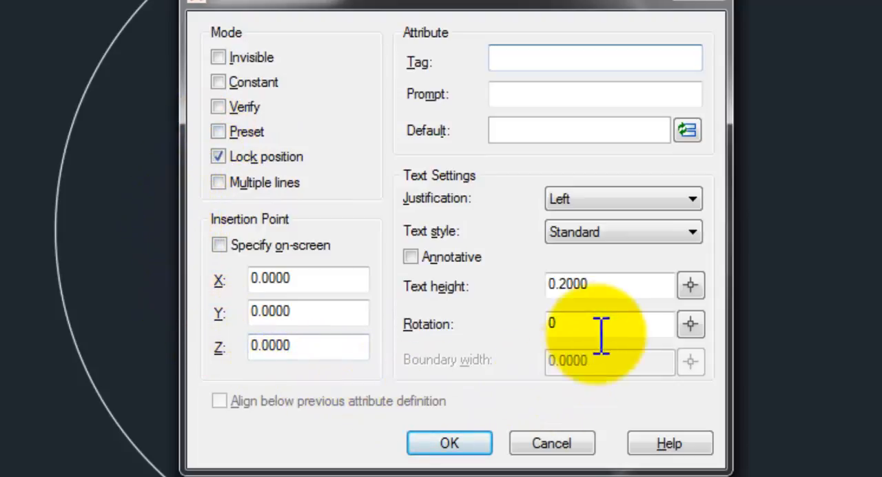
{"action": "left_click", "coordinate": [673, 200]}
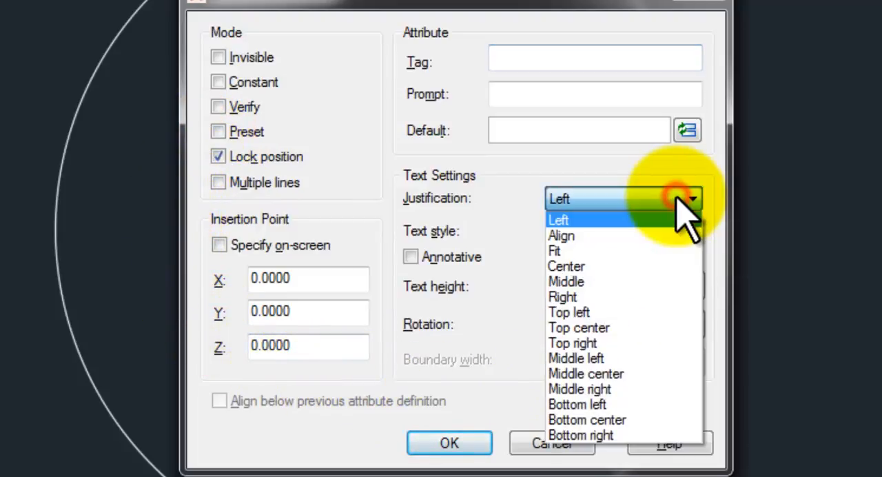
{"action": "left_click", "coordinate": [623, 375]}
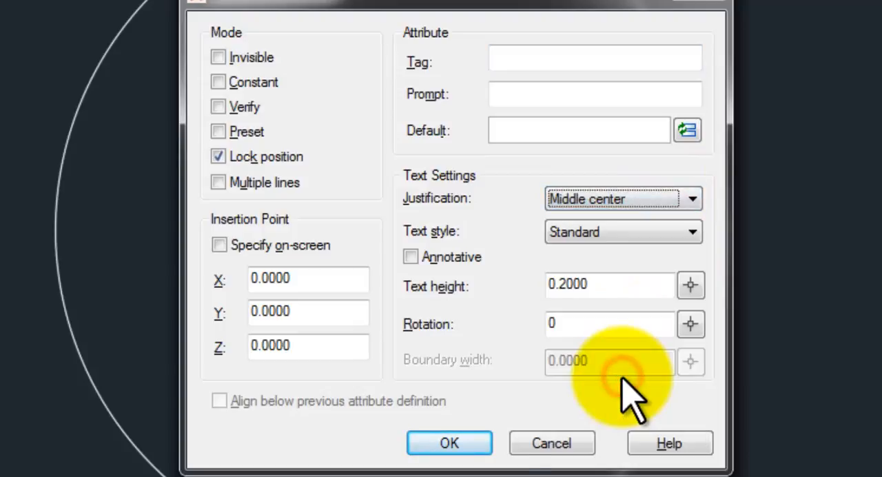
{"action": "left_click", "coordinate": [627, 283]}
{"action": "double_click", "coordinate": [627, 284]}
{"action": "type", "text": "."}
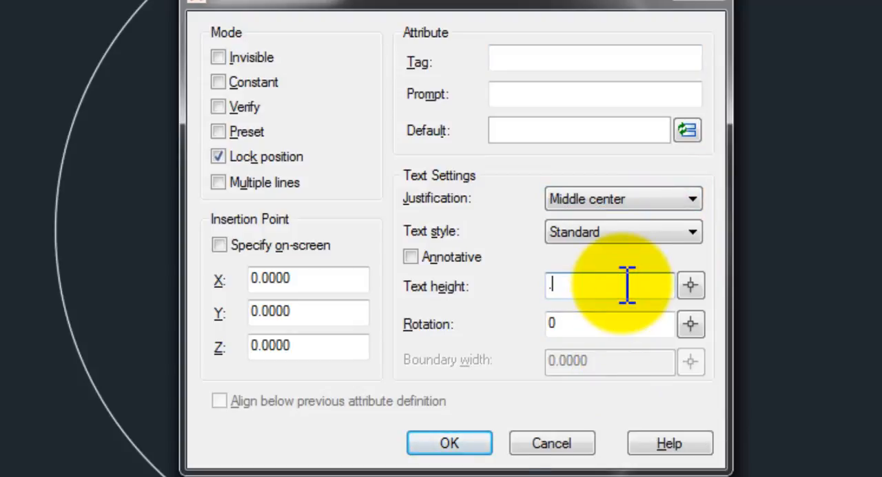
{"action": "type", "text": "25"}
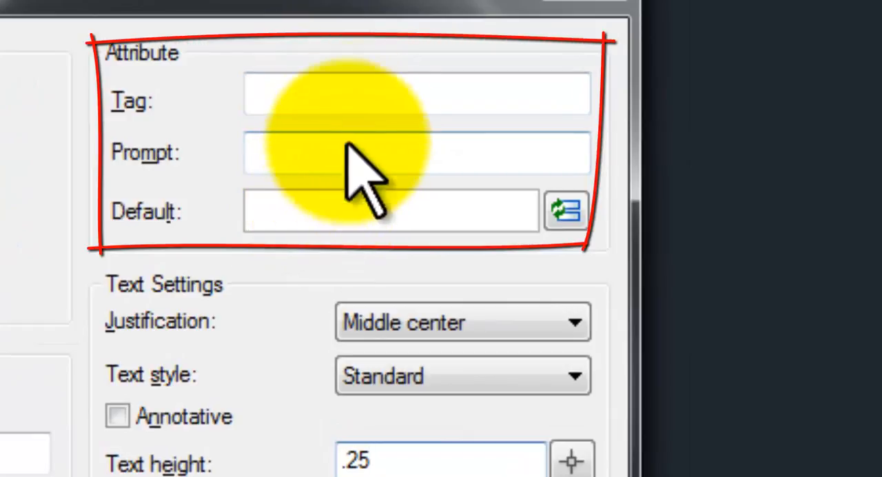
Step: Set the attribute's tag to NUMBER
{"action": "left_click", "coordinate": [442, 96]}
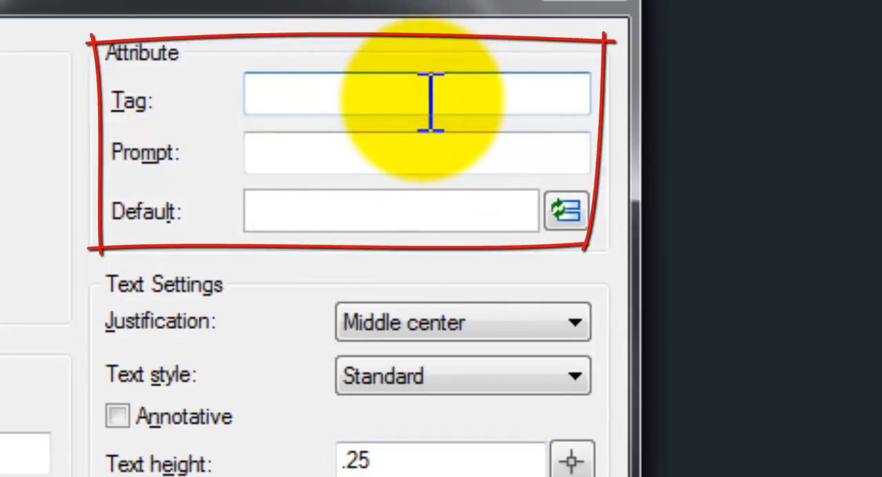
{"action": "type", "text": "nUMB"}
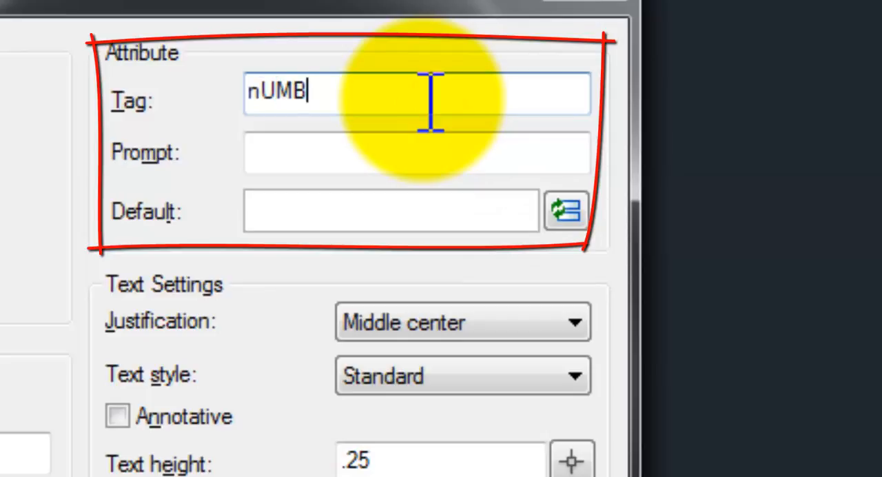
{"action": "type", "text": "ER"}
{"action": "key", "text": "BackSpace"}
{"action": "key", "text": "BackSpace"}
{"action": "key", "text": "BackSpace"}
{"action": "key", "text": "BackSpace"}
{"action": "key", "text": "BackSpace"}
{"action": "key", "text": "BackSpace"}
{"action": "type", "text": "NUMBER"}
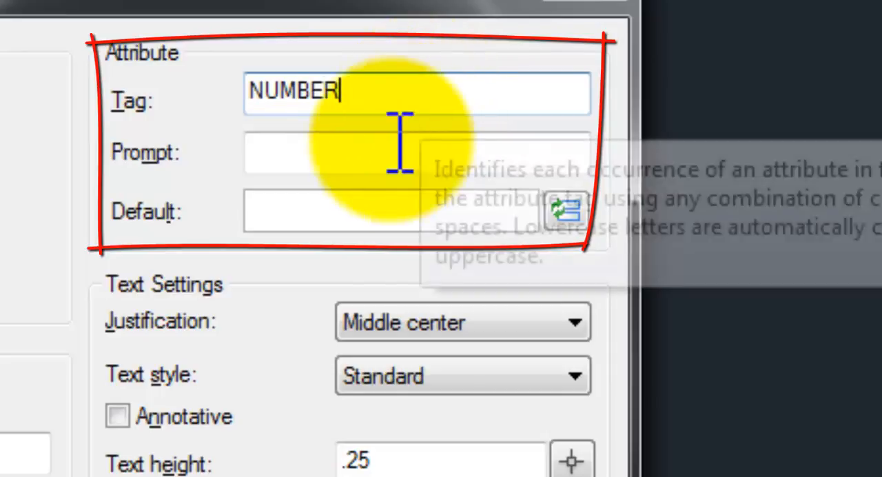
Step: Give the attribute the prompt TYPE A NUMBER and the default value #, and place it at the circle's centre
{"action": "left_click", "coordinate": [396, 159]}
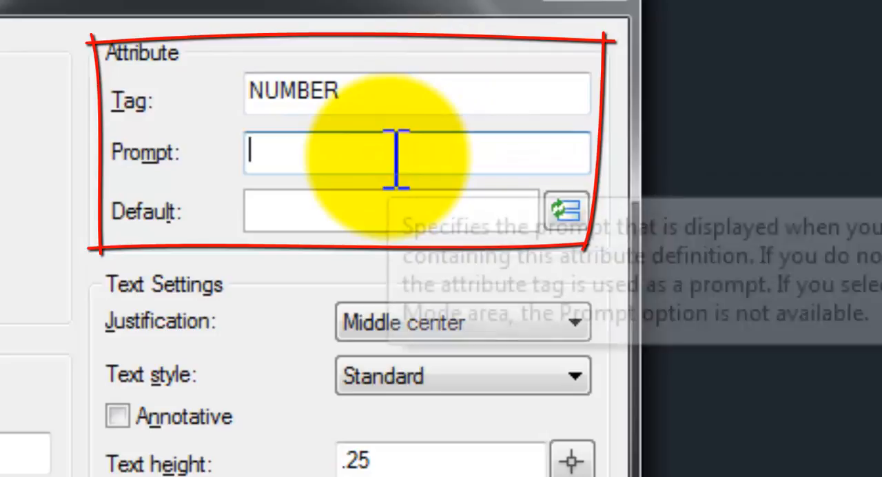
{"action": "type", "text": "TYPE"}
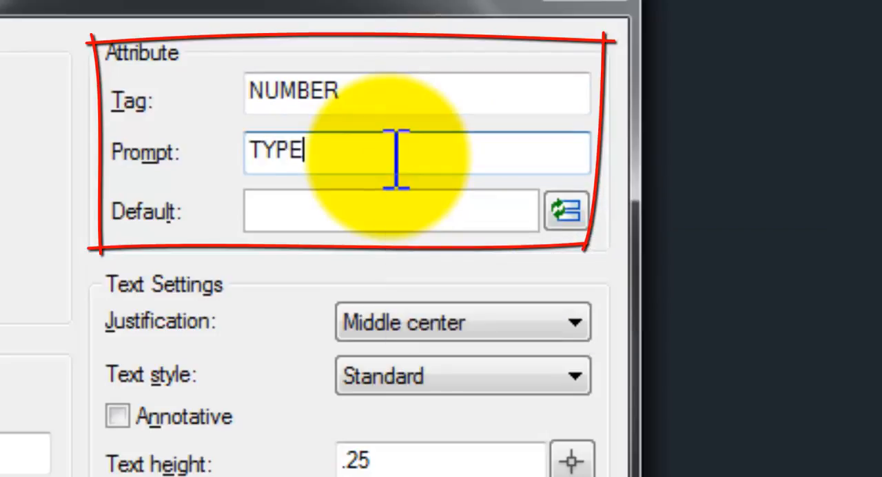
{"action": "type", "text": " A NUMBER"}
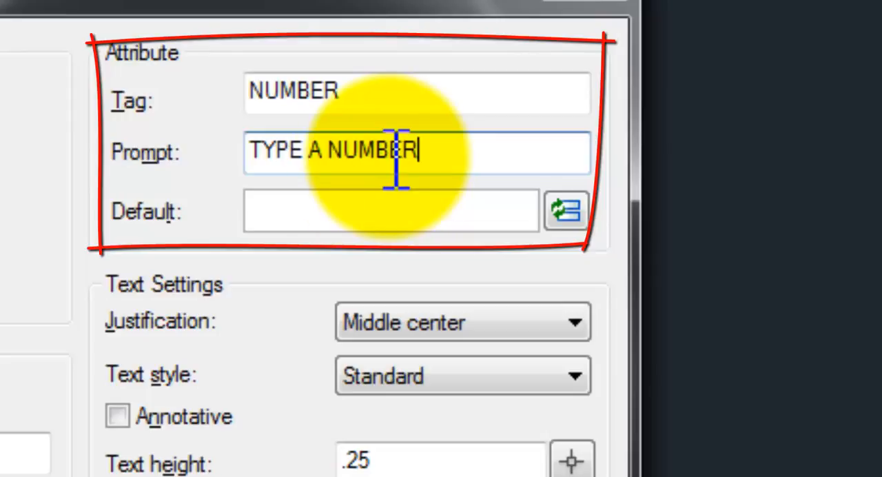
{"action": "left_click", "coordinate": [350, 209]}
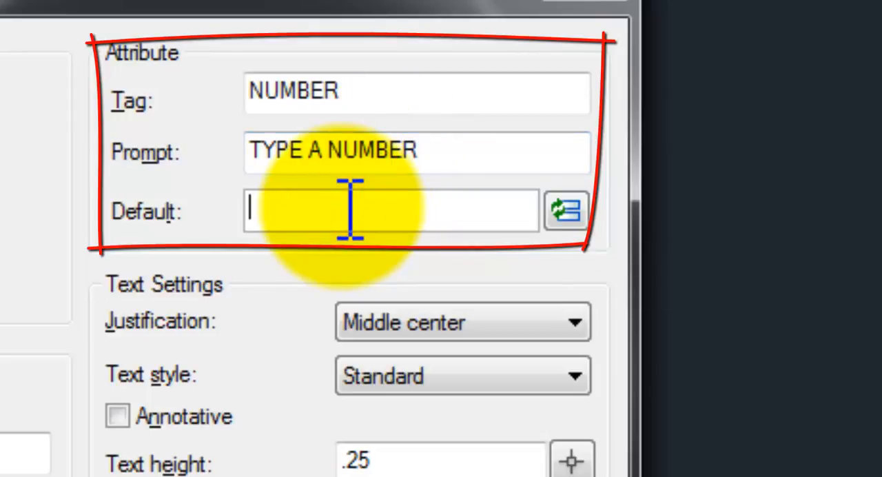
{"action": "type", "text": "#"}
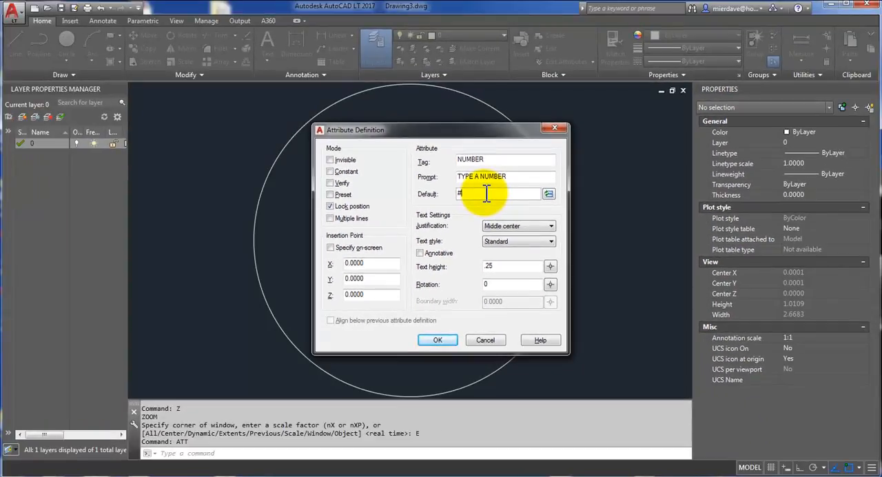
{"action": "left_click", "coordinate": [436, 340]}
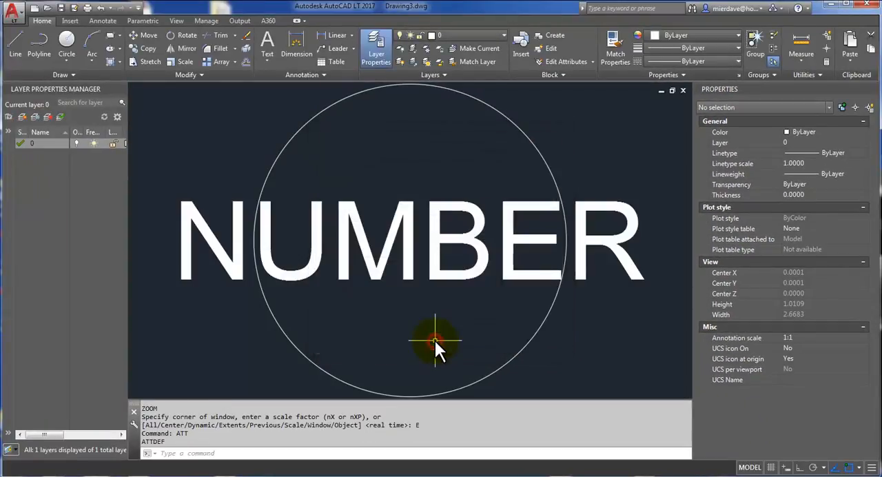
{"action": "left_click", "coordinate": [450, 204]}
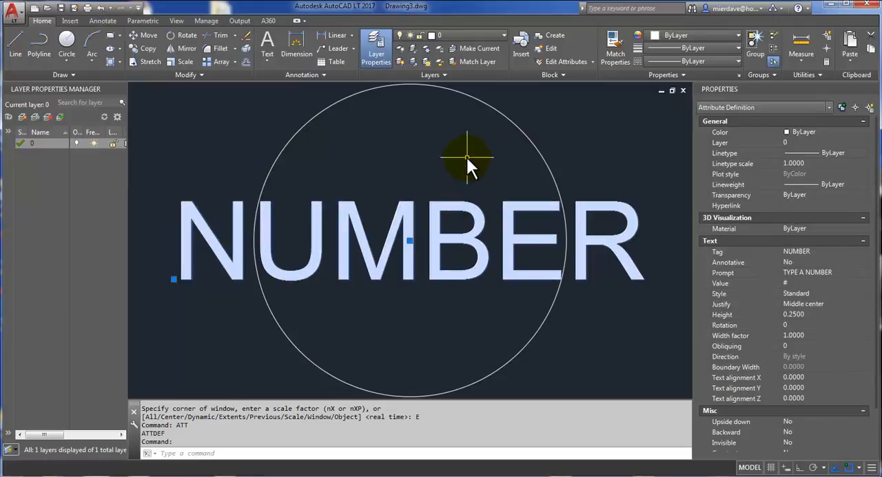
{"action": "left_click", "coordinate": [585, 358]}
{"action": "left_click", "coordinate": [508, 330]}
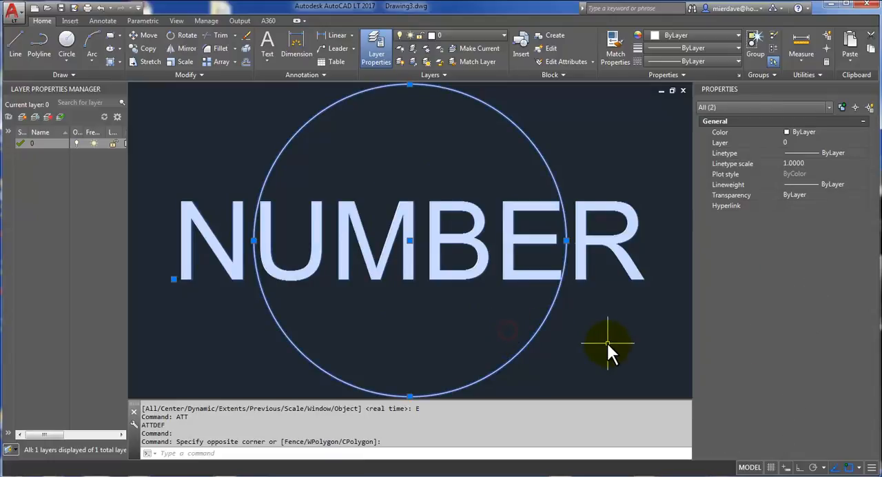
{"action": "key", "text": "Escape"}
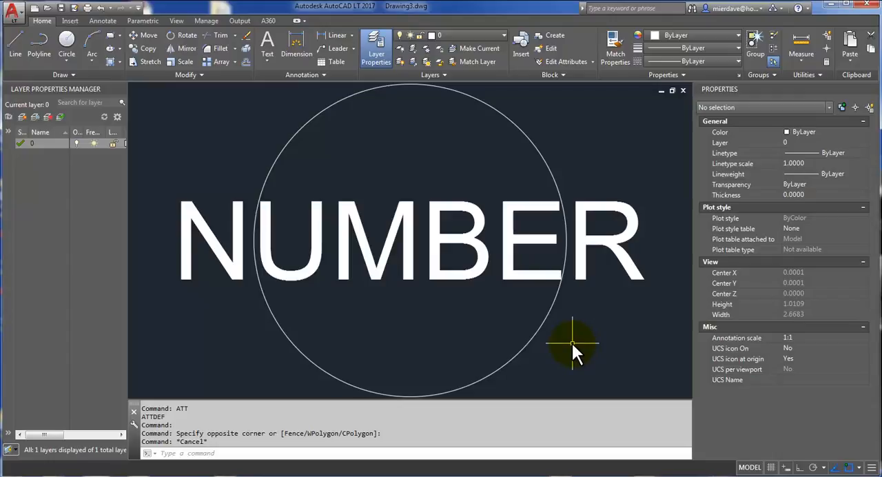
Step: Define the circle and its attribute as a block named NUMBER ATTRIBUTED BLOCK, deleting the source objects
{"action": "left_click", "coordinate": [575, 345]}
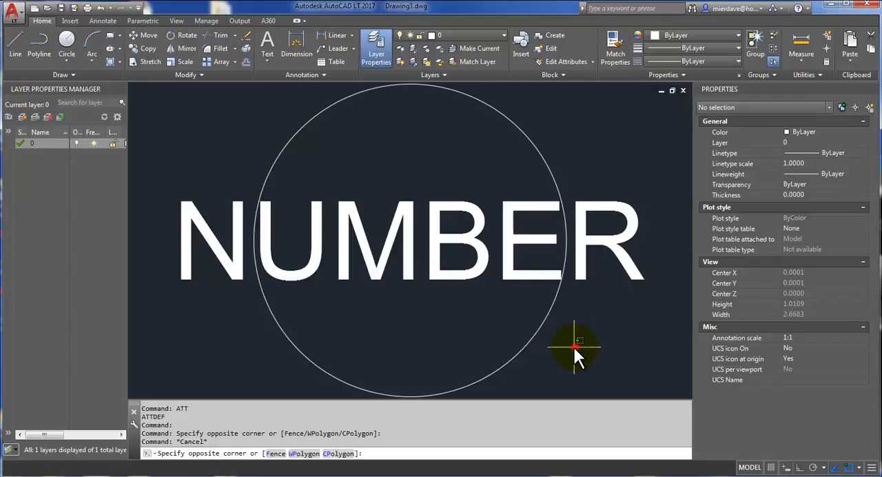
{"action": "left_click", "coordinate": [350, 249]}
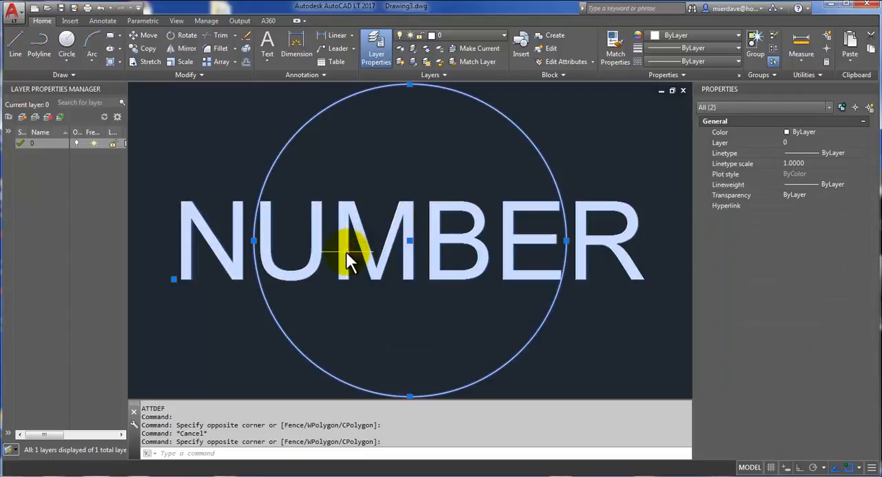
{"action": "type", "text": "b"}
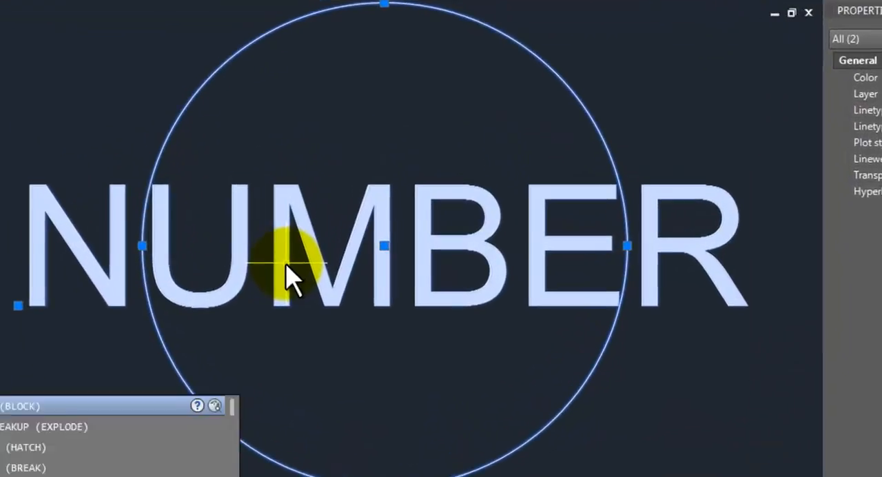
{"action": "key", "text": "Return"}
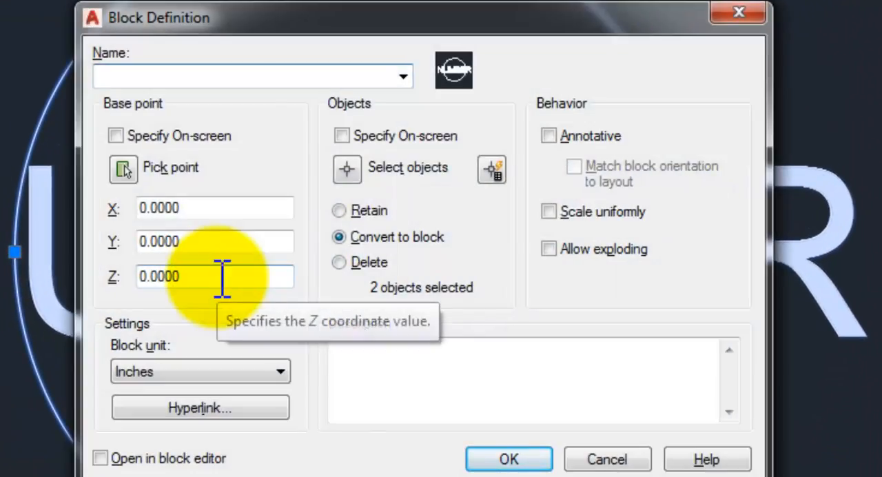
{"action": "type", "text": "NUM"}
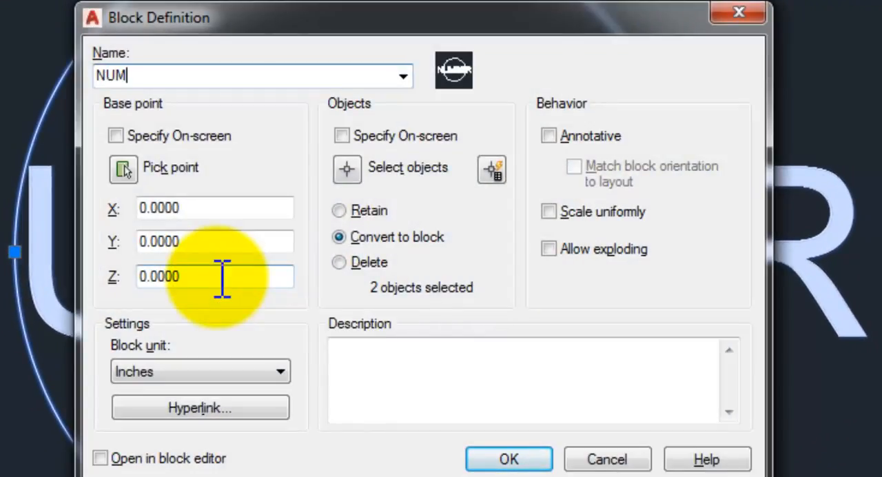
{"action": "type", "text": "BER A"}
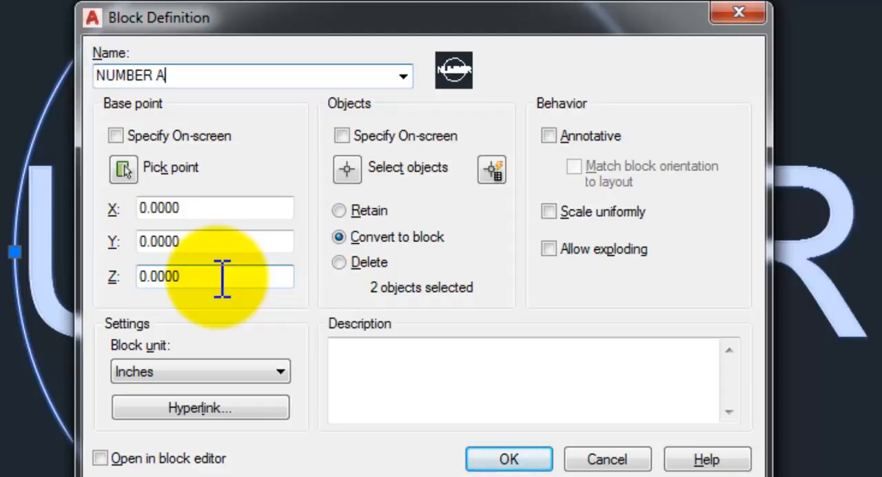
{"action": "type", "text": "TTRIBU"}
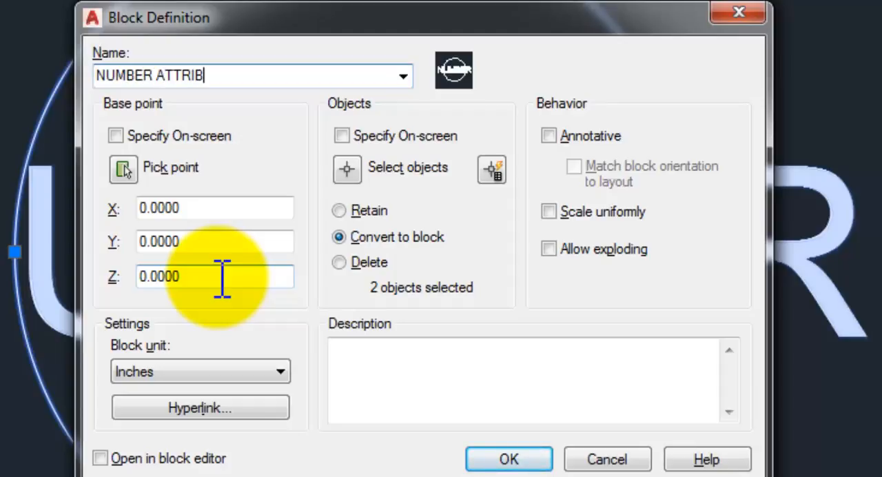
{"action": "type", "text": "TED BLOCK"}
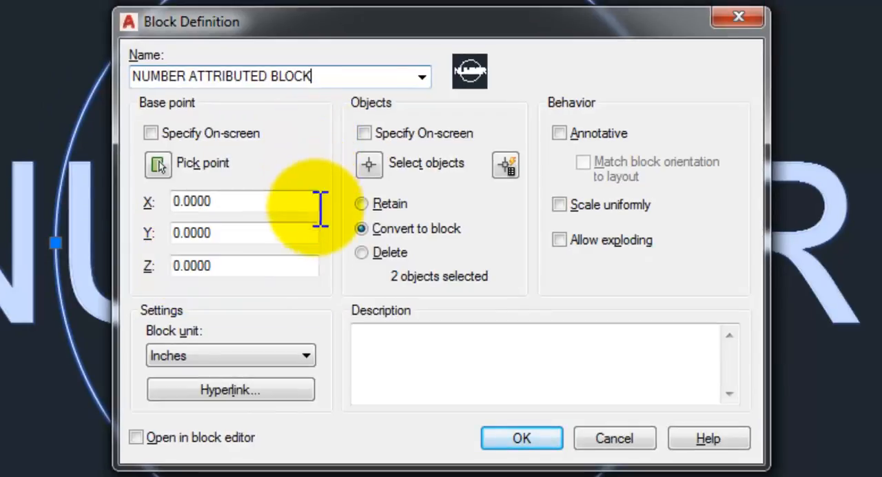
{"action": "left_click", "coordinate": [362, 253]}
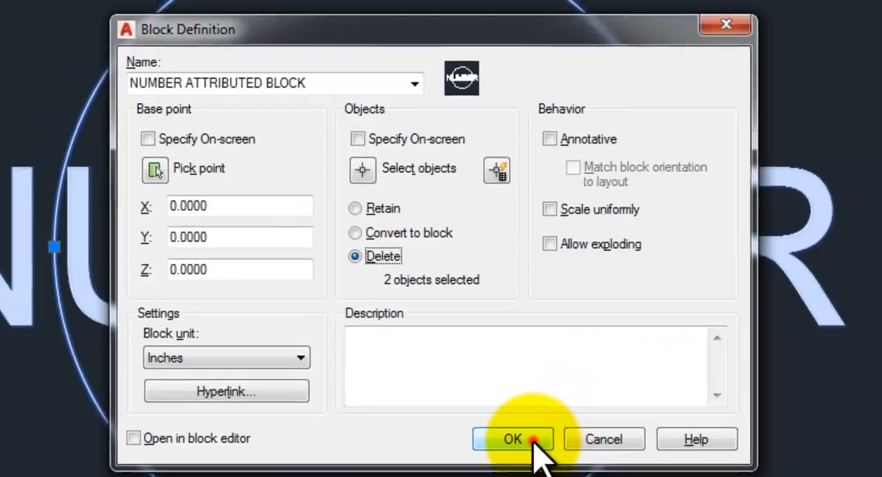
{"action": "left_click", "coordinate": [541, 457]}
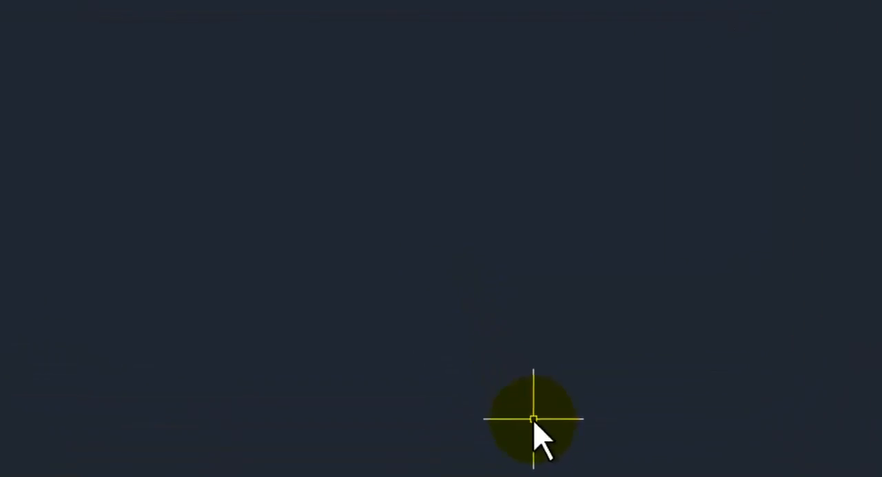
Step: Insert NUMBER ATTRIBUTED BLOCK in the empty drawing with on-screen rotation turned off, and set its number to 2
{"action": "type", "text": "i"}
{"action": "key", "text": "Return"}
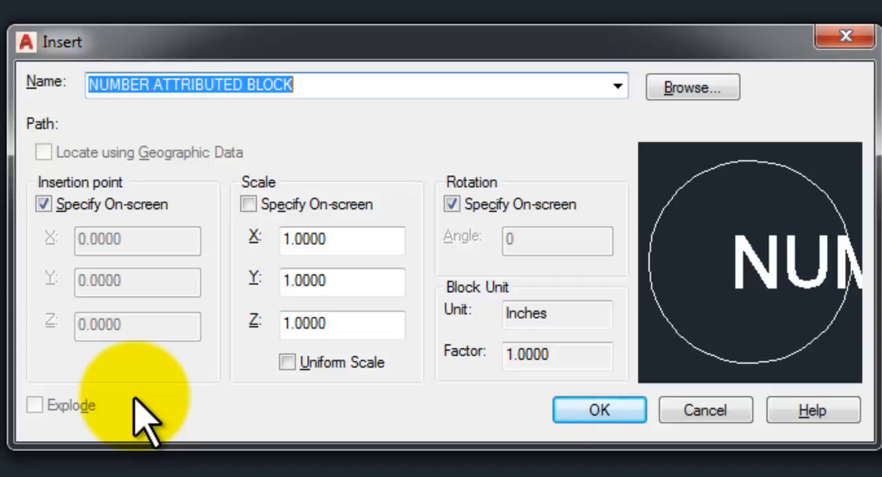
{"action": "left_click", "coordinate": [452, 204]}
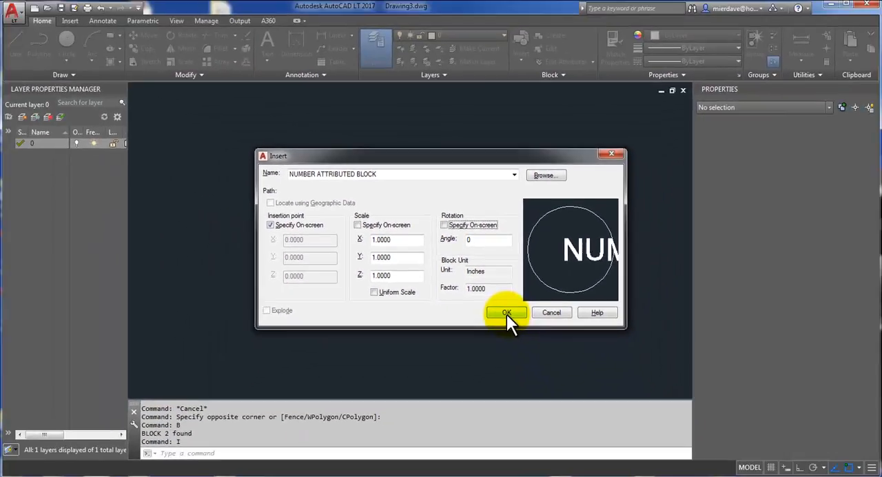
{"action": "left_click", "coordinate": [506, 313]}
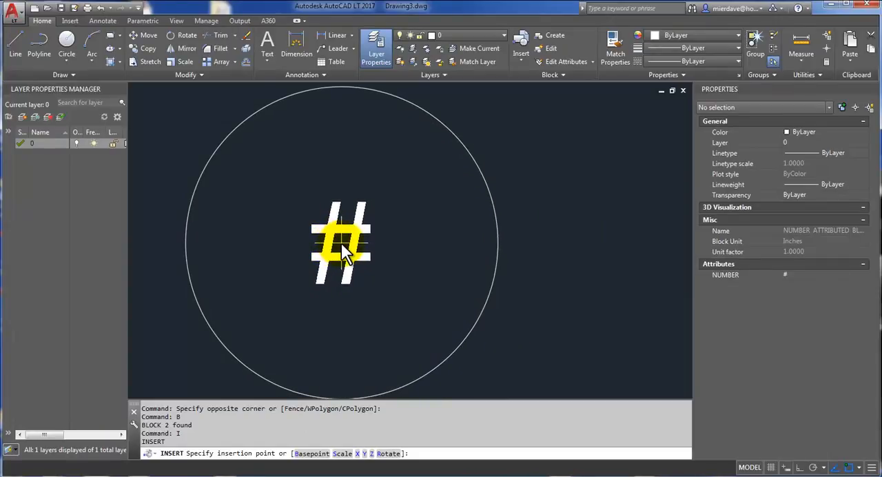
{"action": "scroll", "coordinate": [342, 243], "scroll_direction": "down", "scroll_amount": 2}
{"action": "scroll", "coordinate": [341, 243], "scroll_direction": "down", "scroll_amount": 2}
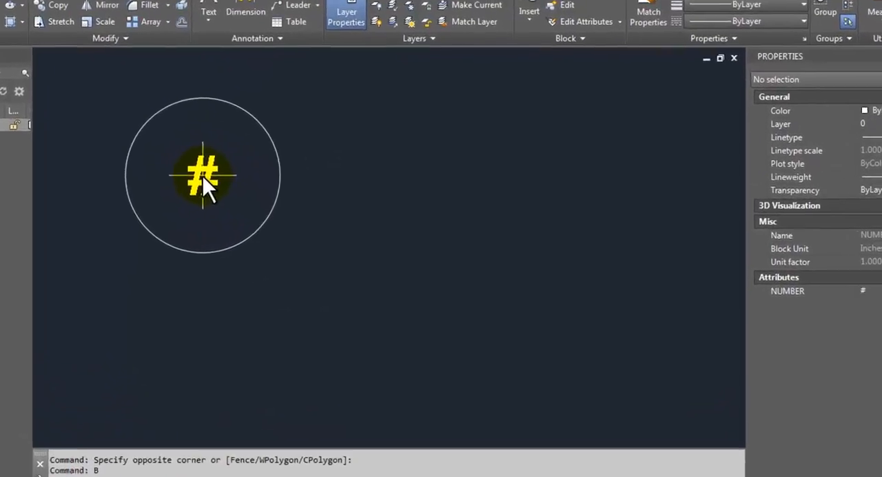
{"action": "left_click", "coordinate": [262, 183]}
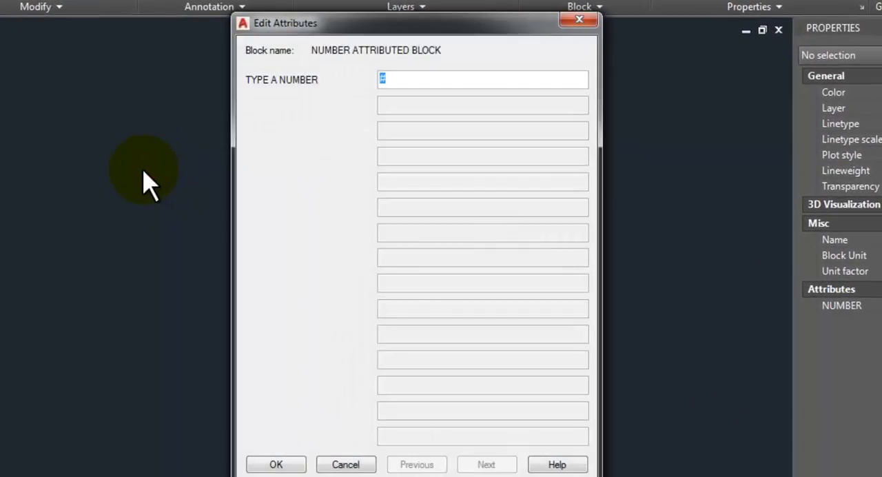
{"action": "type", "text": "2"}
{"action": "left_click", "coordinate": [276, 464]}
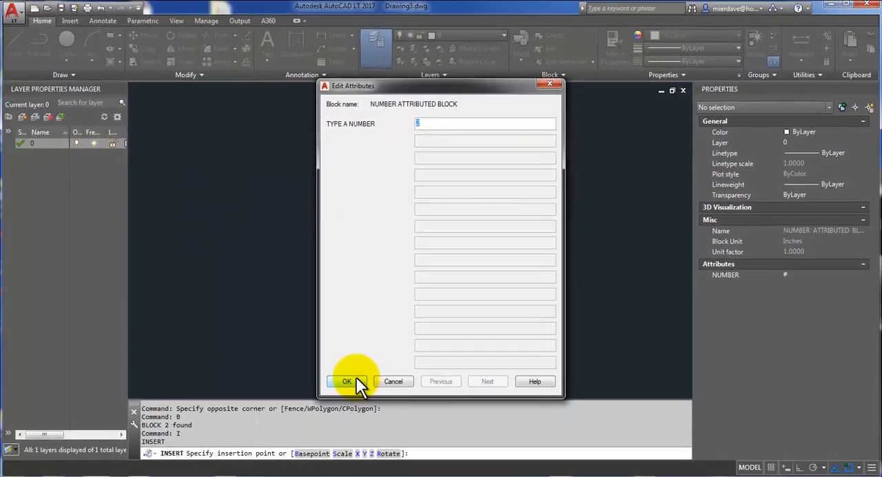
{"action": "left_click", "coordinate": [347, 381]}
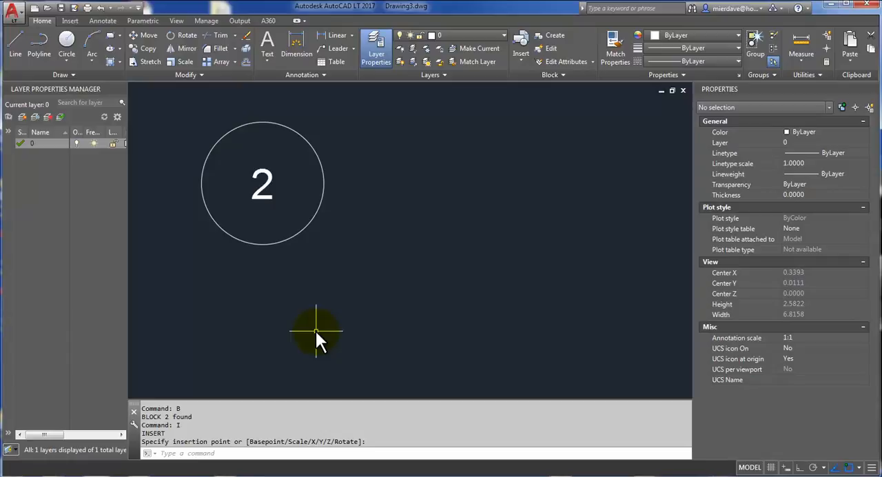
Step: Insert another NUMBER ATTRIBUTED BLOCK to the right of the first one and set its number to 3
{"action": "type", "text": "I"}
{"action": "key", "text": "Return"}
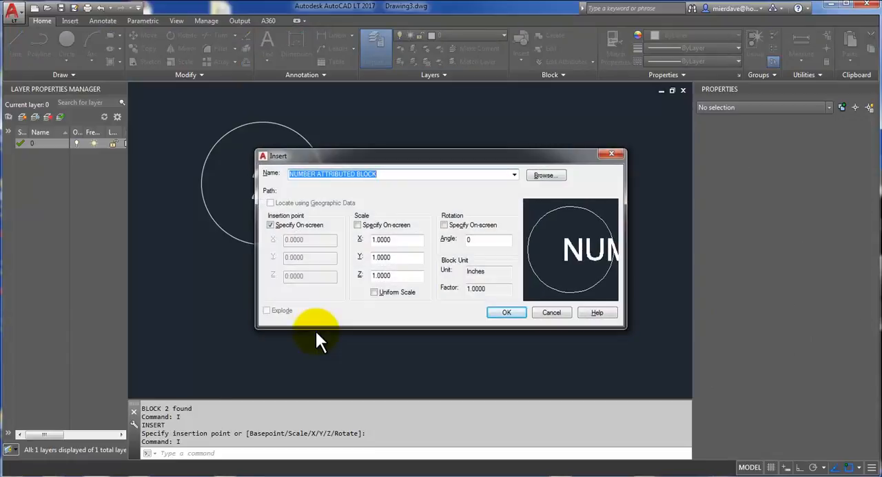
{"action": "left_click", "coordinate": [519, 312]}
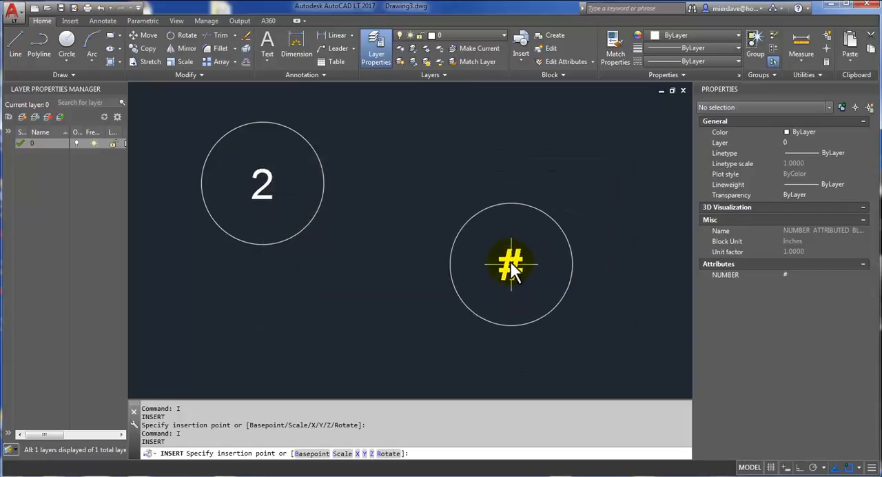
{"action": "left_click", "coordinate": [443, 188]}
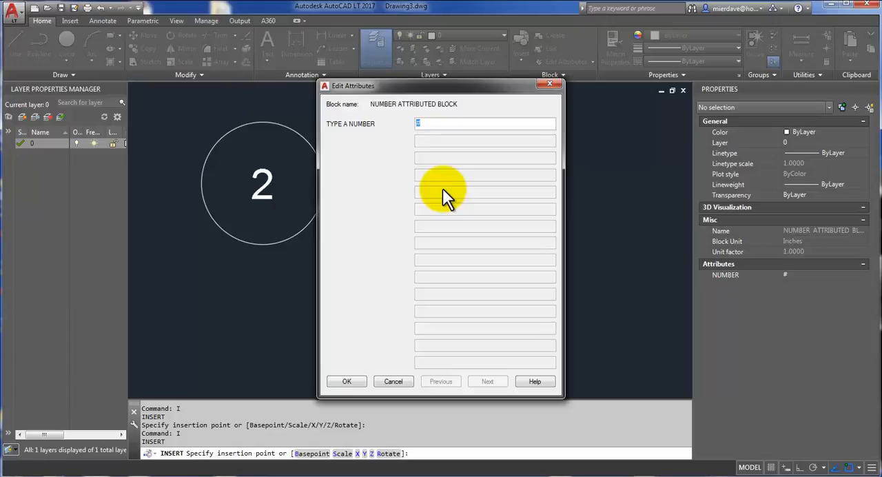
{"action": "type", "text": "3"}
{"action": "key", "text": "Return"}
{"action": "left_click", "coordinate": [352, 381]}
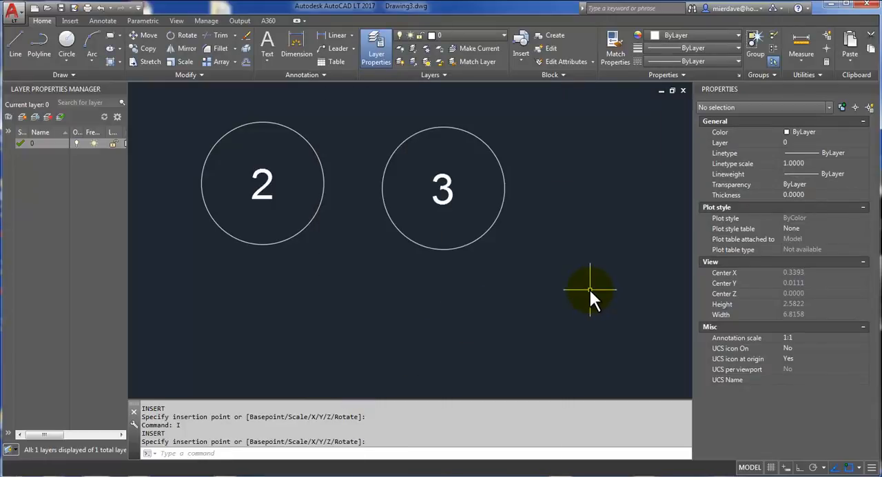
Step: Insert a third NUMBER ATTRIBUTED BLOCK to the right of block 3 and set its number to 4
{"action": "type", "text": "i"}
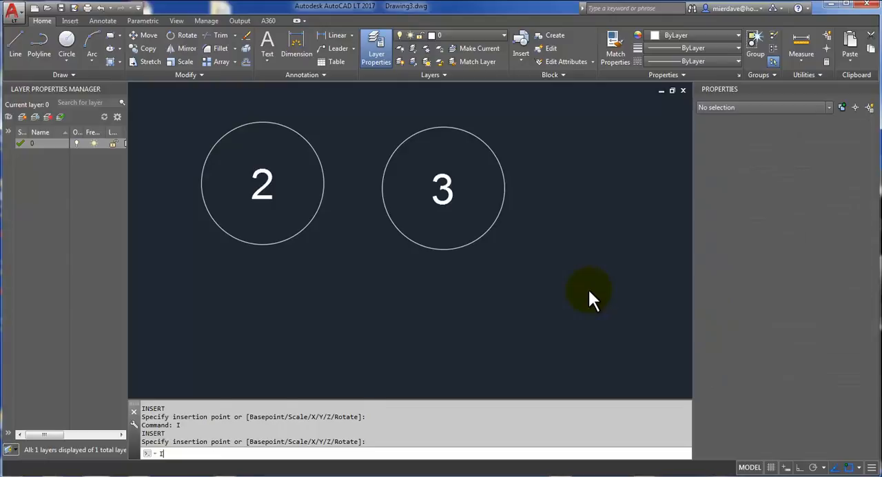
{"action": "key", "text": "Return"}
{"action": "left_click", "coordinate": [506, 312]}
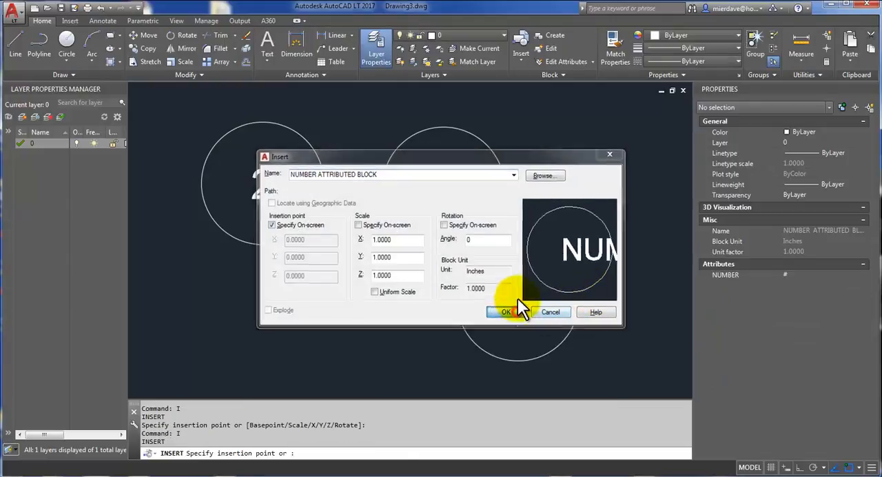
{"action": "left_click", "coordinate": [584, 171]}
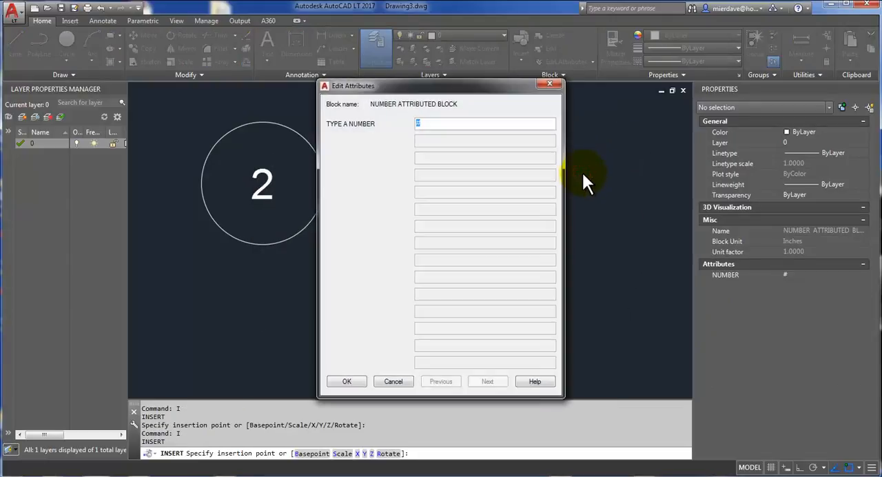
{"action": "left_click", "coordinate": [342, 380]}
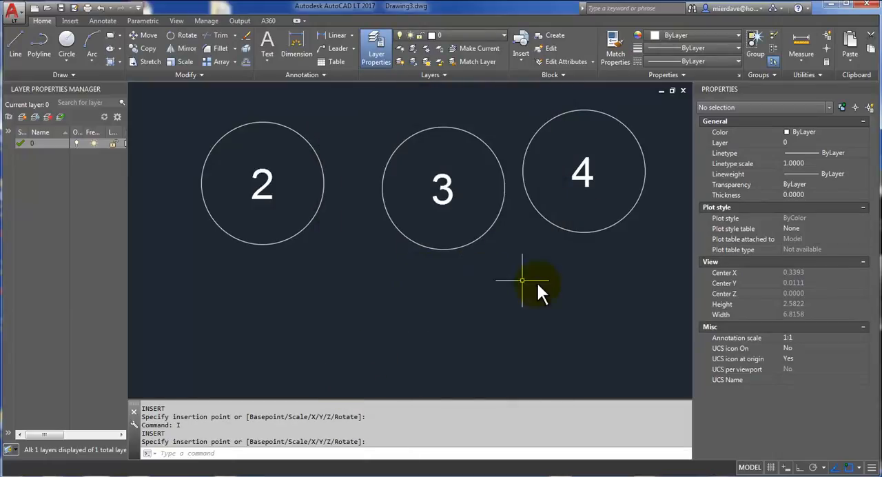
Step: Select all three numbered blocks and examine their shared properties, including block name and NUMBER attribute, then clear the selection
{"action": "left_click", "coordinate": [607, 331]}
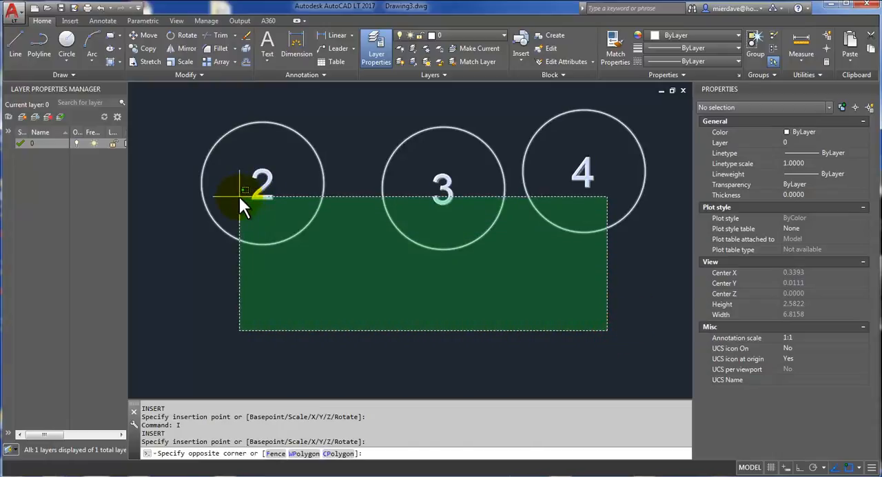
{"action": "left_click", "coordinate": [238, 195]}
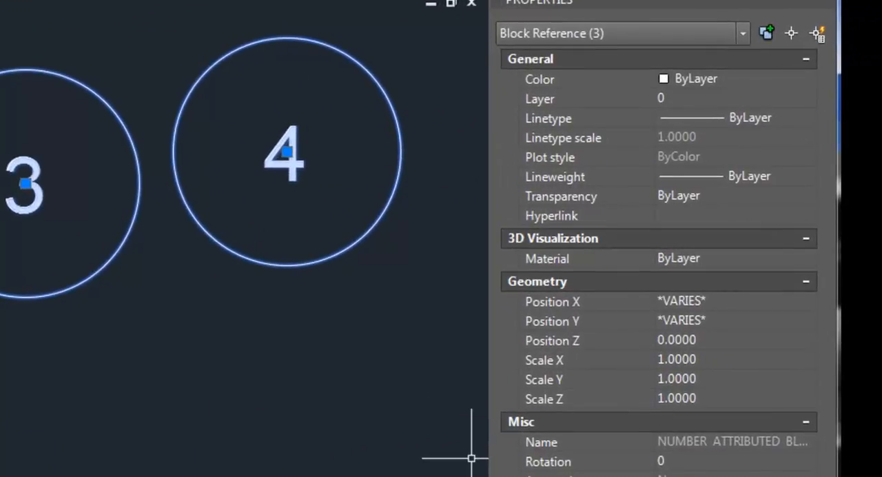
{"action": "left_click_drag", "start_coordinate": [486, 446], "coordinate": [241, 429]}
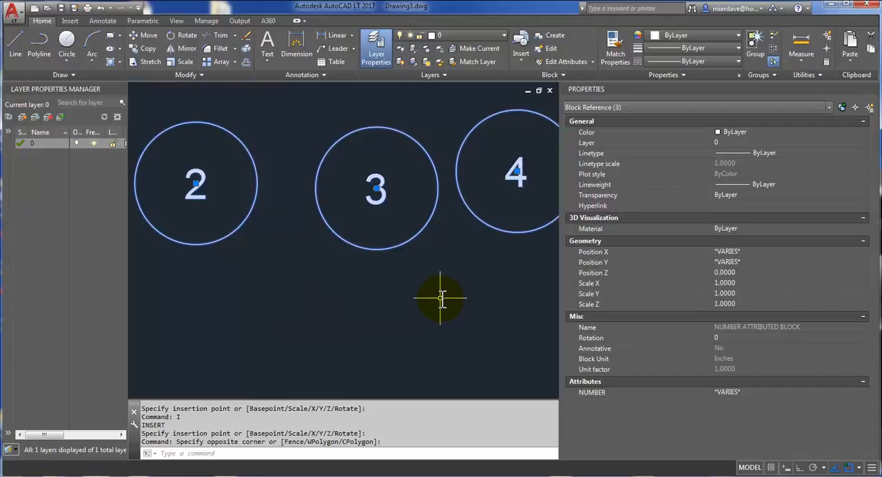
{"action": "scroll", "coordinate": [441, 298], "scroll_direction": "down", "scroll_amount": 4}
{"action": "middle_click_drag", "start_coordinate": [428, 284], "coordinate": [254, 297]}
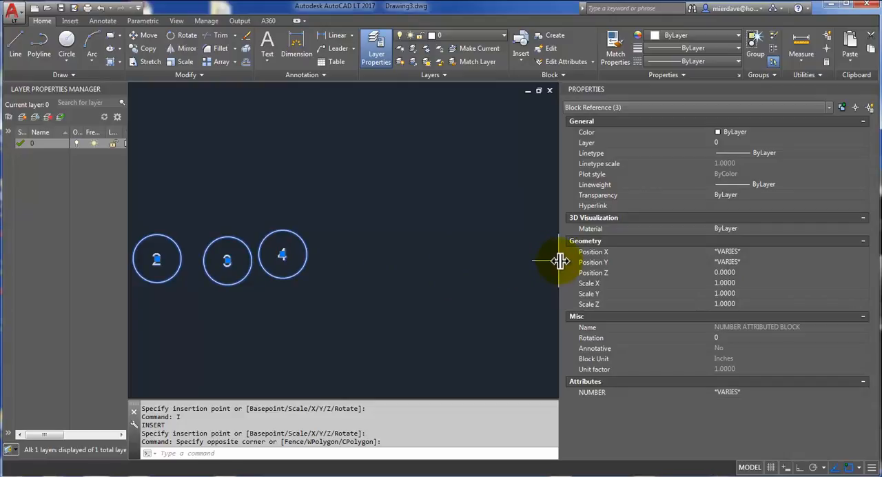
{"action": "mouse_move", "coordinate": [561, 259]}
{"action": "left_mouse_down"}
{"action": "mouse_move", "coordinate": [571, 276]}
{"action": "mouse_move", "coordinate": [683, 282]}
{"action": "left_mouse_up"}
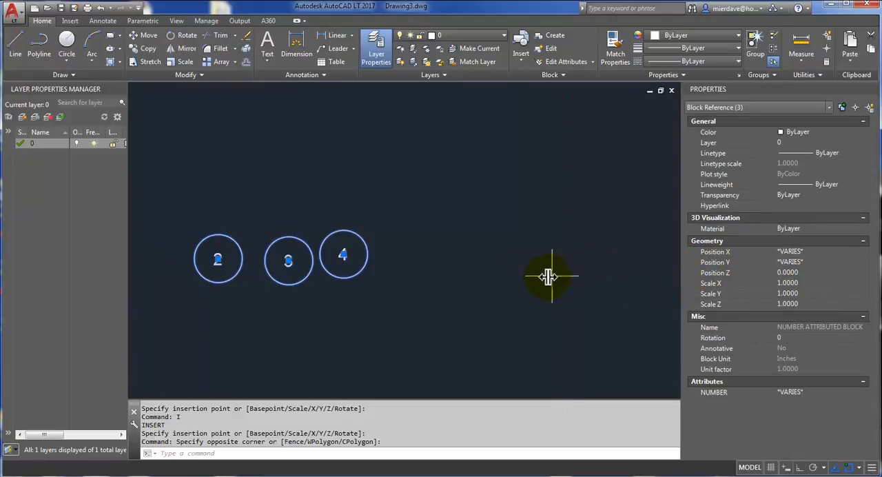
{"action": "key", "text": "Escape"}
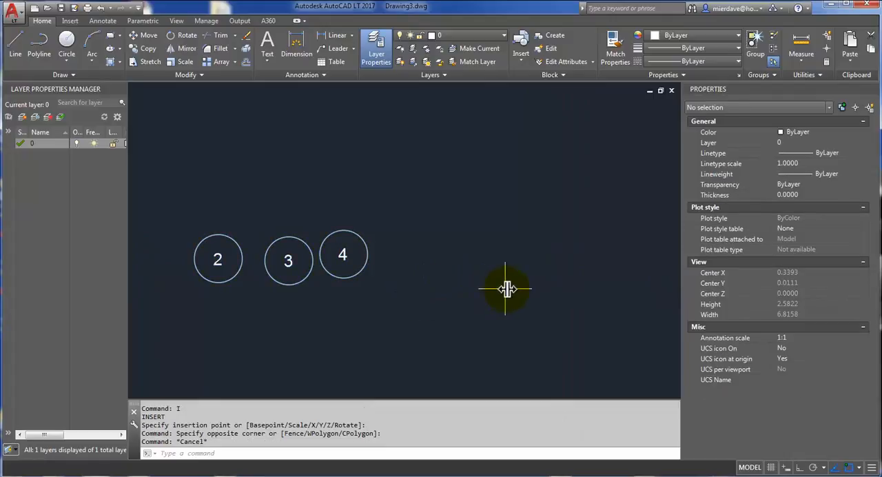
Step: Start a new attribute definition with tag NAME, prompt ROOM NAME and default value XXXXX
{"action": "scroll", "coordinate": [513, 288], "scroll_direction": "up", "scroll_amount": 1}
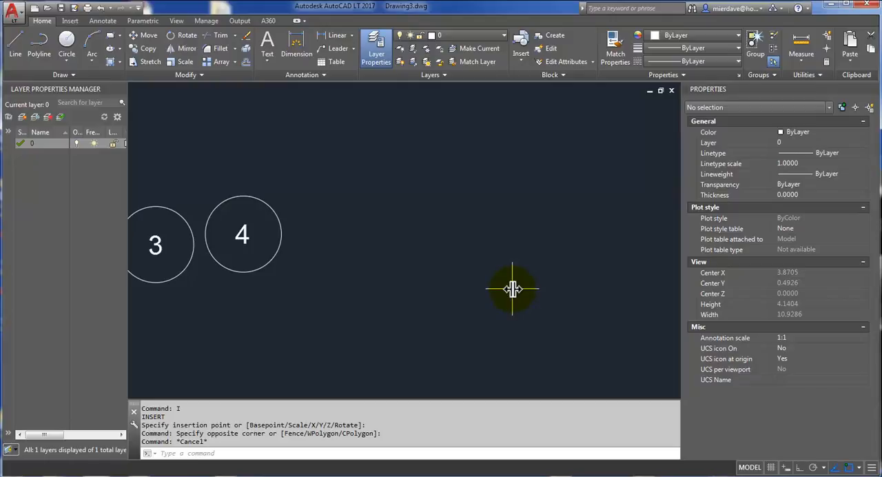
{"action": "type", "text": "ATT"}
{"action": "key", "text": "Return"}
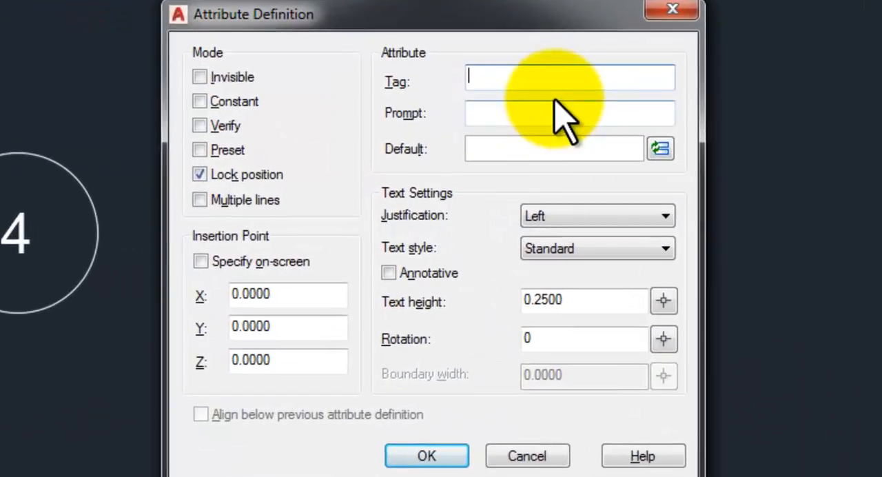
{"action": "type", "text": "NAME"}
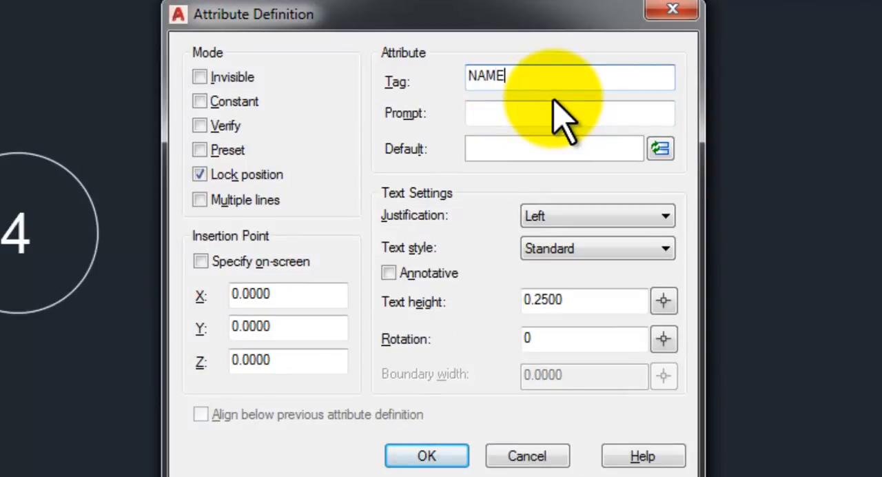
{"action": "key", "text": "Tab"}
{"action": "type", "text": "ROO"}
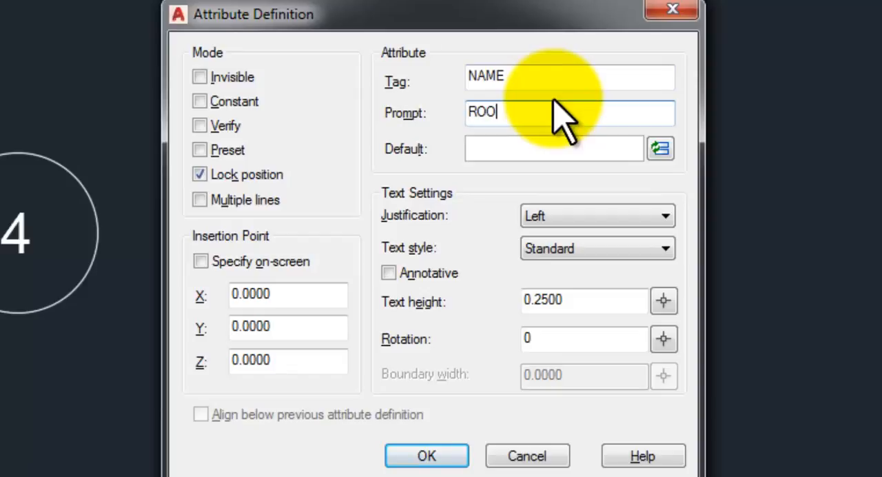
{"action": "type", "text": "M NAME"}
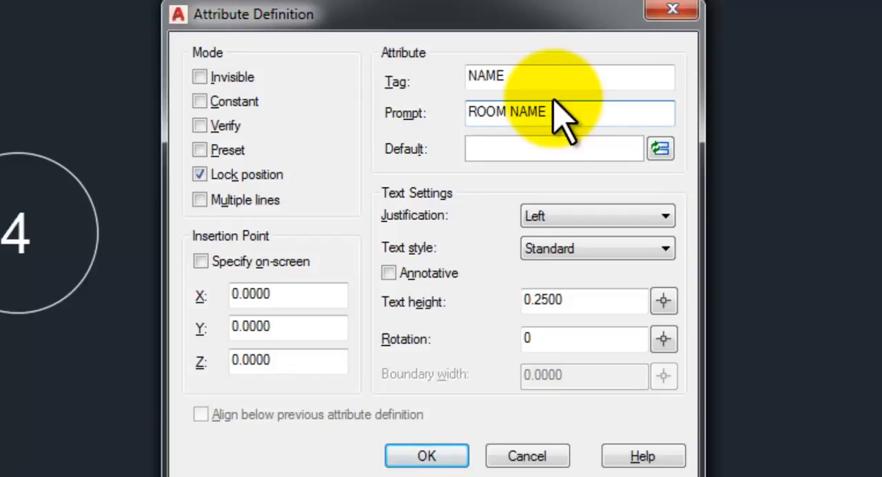
{"action": "left_click", "coordinate": [556, 142]}
{"action": "type", "text": "XX"}
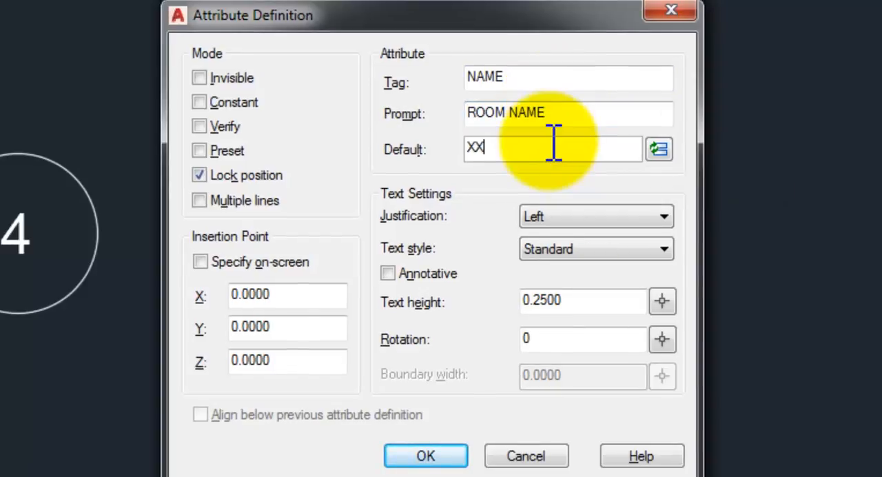
{"action": "type", "text": "XXX"}
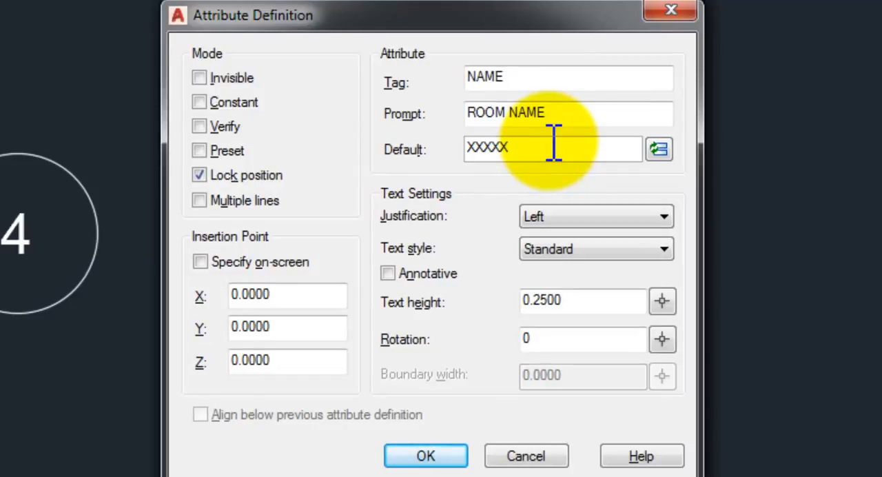
Step: Set the NAME attribute to bottom center justification with a text height of 3/32, and place it at the origin
{"action": "left_click", "coordinate": [564, 215]}
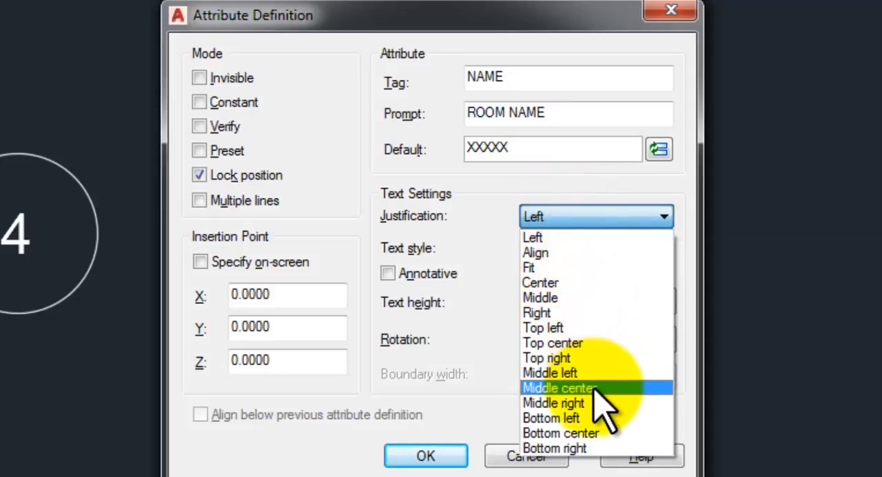
{"action": "left_click", "coordinate": [592, 431]}
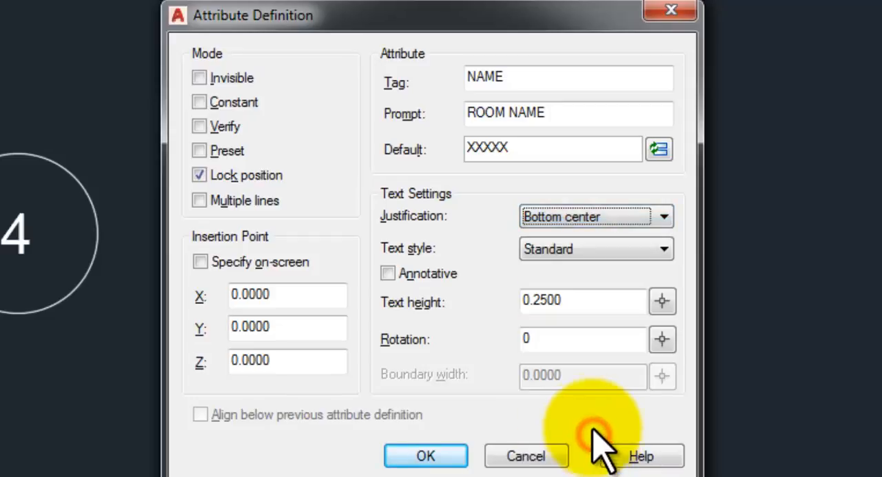
{"action": "left_click", "coordinate": [592, 304]}
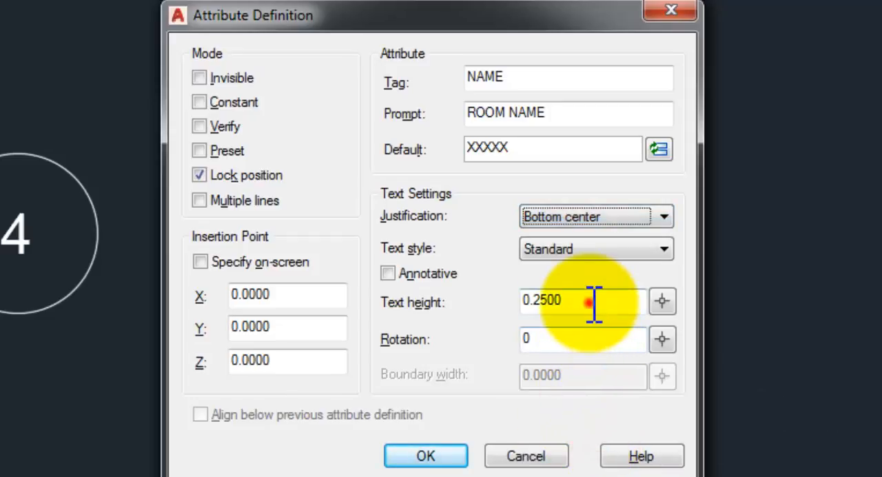
{"action": "double_click", "coordinate": [594, 303]}
{"action": "type", "text": "3"}
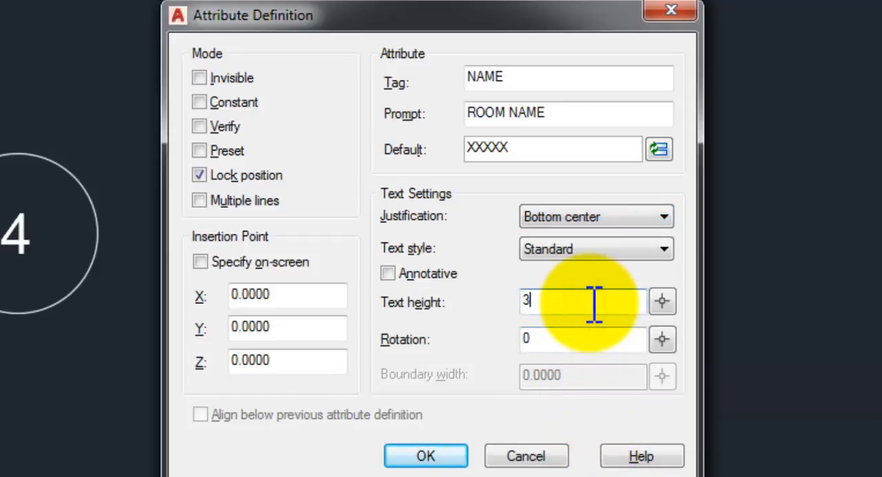
{"action": "type", "text": "/32"}
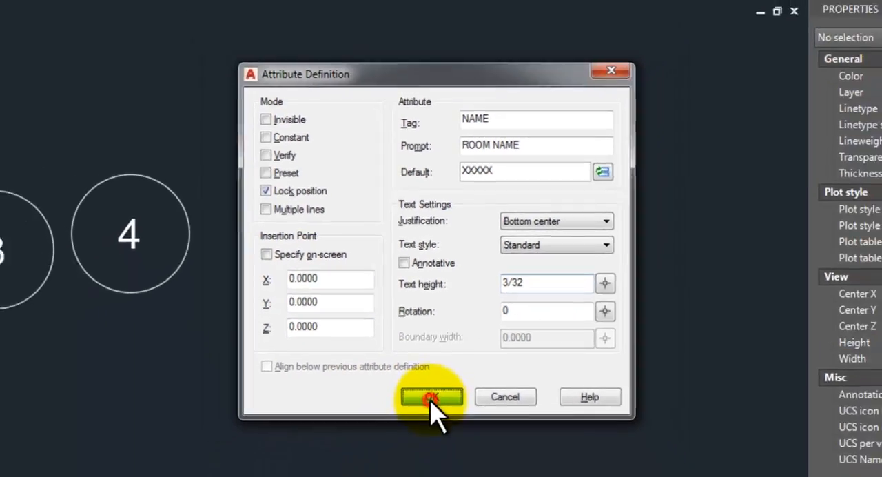
{"action": "left_click", "coordinate": [425, 456]}
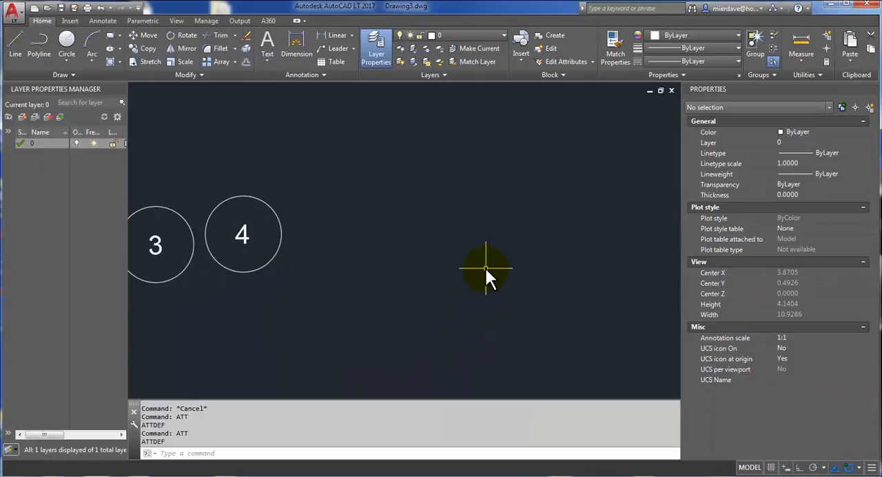
Step: Start a second attribute definition and give it the tag ROOM_SIZE
{"action": "scroll", "coordinate": [482, 269], "scroll_direction": "down", "scroll_amount": 2}
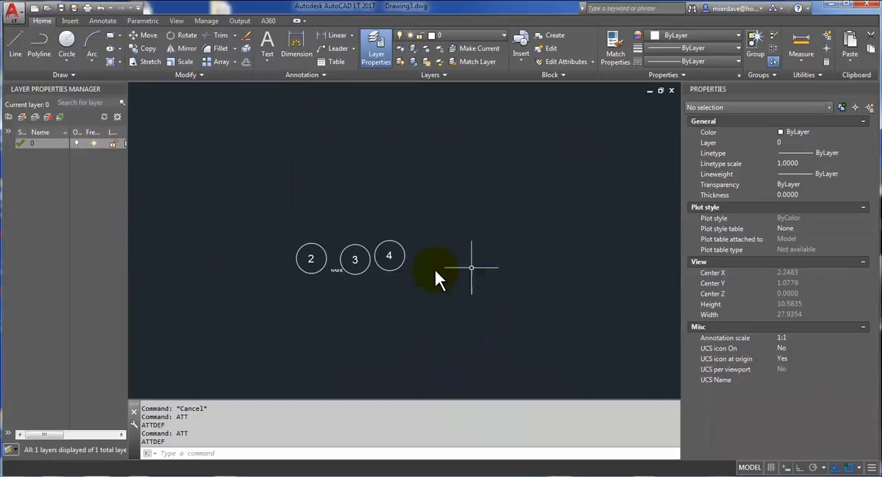
{"action": "scroll", "coordinate": [338, 272], "scroll_direction": "up", "scroll_amount": 5}
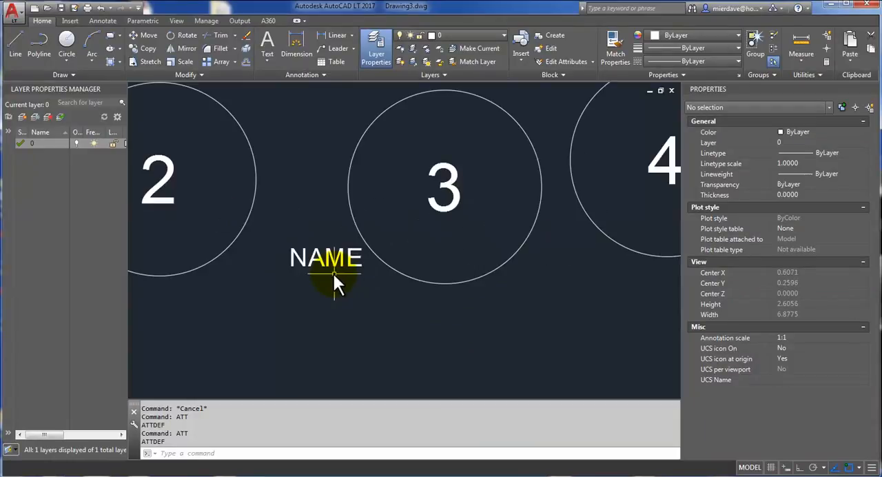
{"action": "scroll", "coordinate": [304, 277], "scroll_direction": "up", "scroll_amount": 3}
{"action": "scroll", "coordinate": [304, 277], "scroll_direction": "up", "scroll_amount": 2}
{"action": "middle_click_drag", "start_coordinate": [304, 277], "coordinate": [391, 283]}
{"action": "type", "text": "att"}
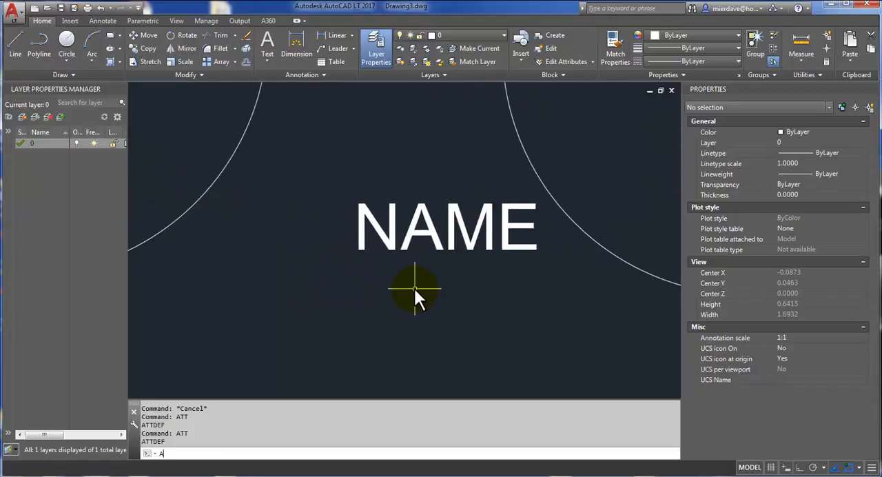
{"action": "key", "text": "Return"}
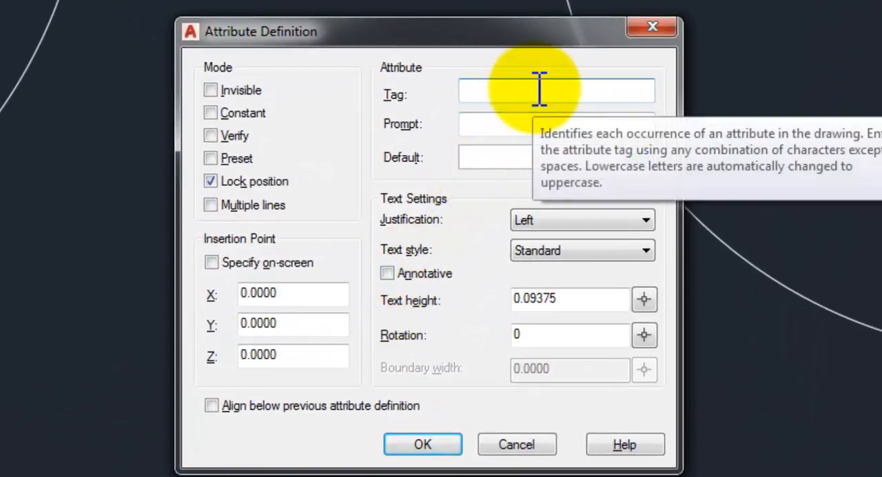
{"action": "type", "text": "SI"}
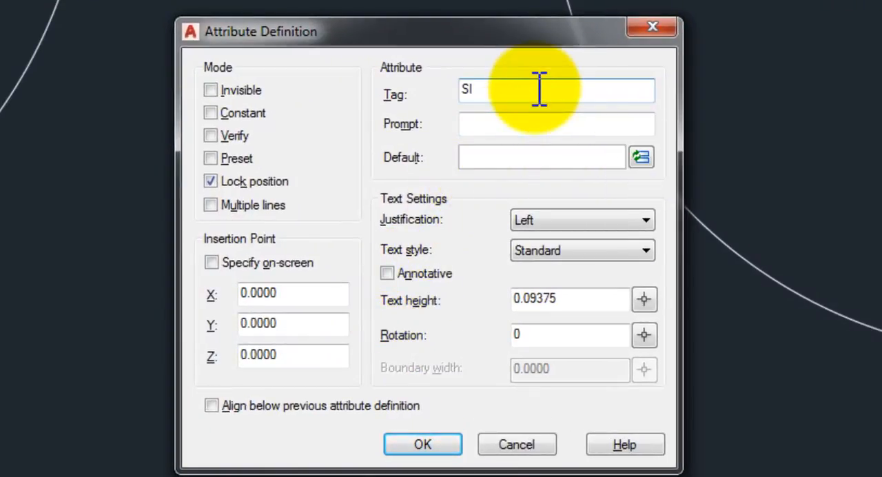
{"action": "type", "text": "ZA"}
{"action": "key", "text": "BackSpace"}
{"action": "key", "text": "BackSpace"}
{"action": "key", "text": "BackSpace"}
{"action": "key", "text": "BackSpace"}
{"action": "type", "text": "ROOM_SIZE"}
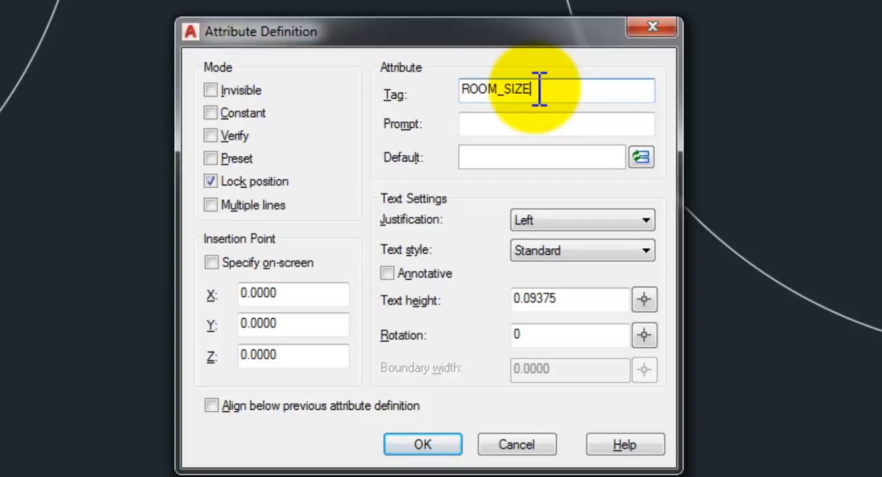
Step: Give the ROOM_SIZE attribute the prompt SQUARE FEET and default #####, and place it aligned below the previous attribute definition
{"action": "key", "text": "Tab"}
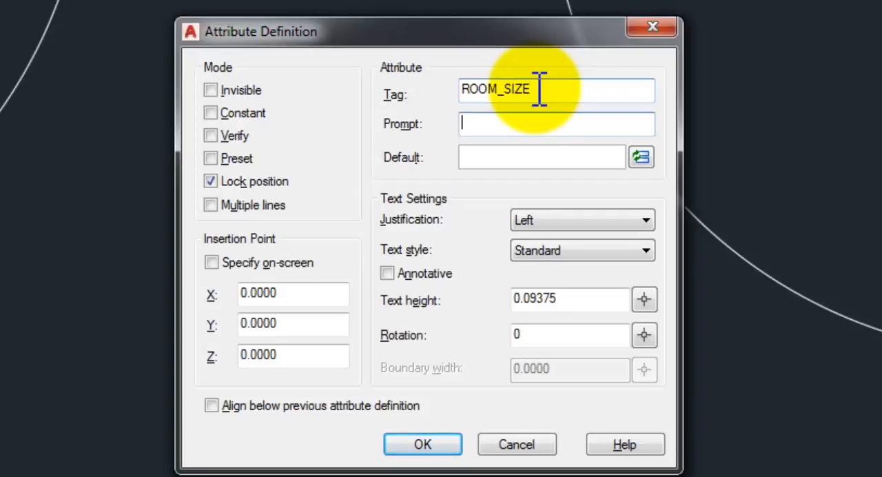
{"action": "type", "text": "SQUARE FEET"}
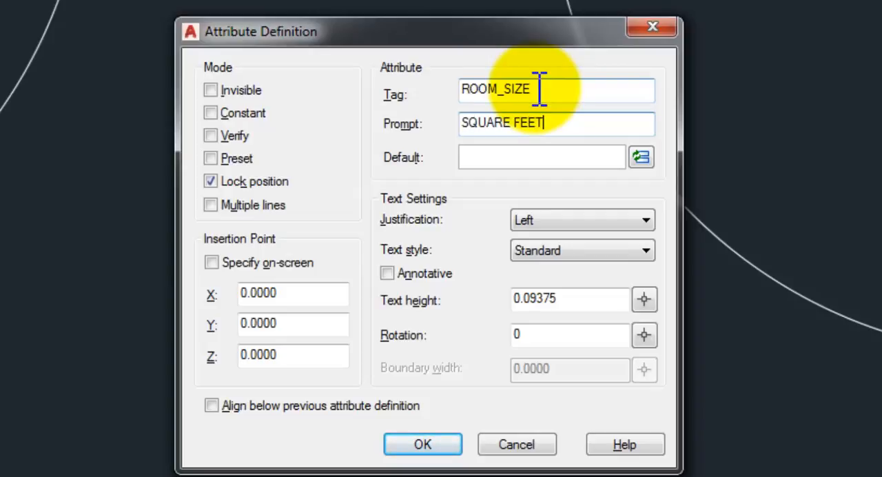
{"action": "key", "text": "Tab"}
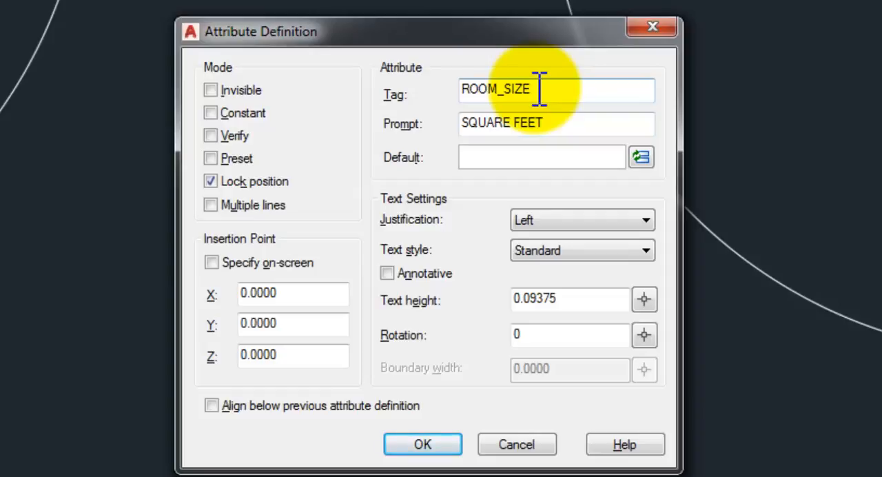
{"action": "type", "text": "#####"}
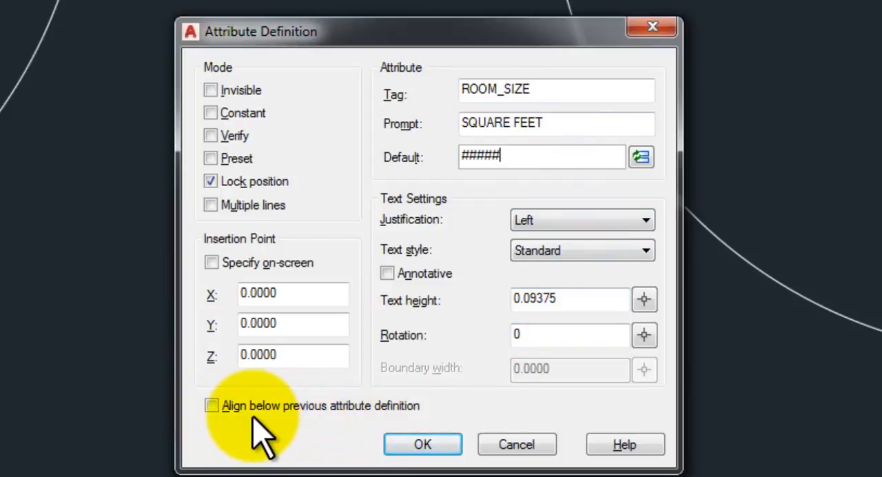
{"action": "left_click", "coordinate": [211, 406]}
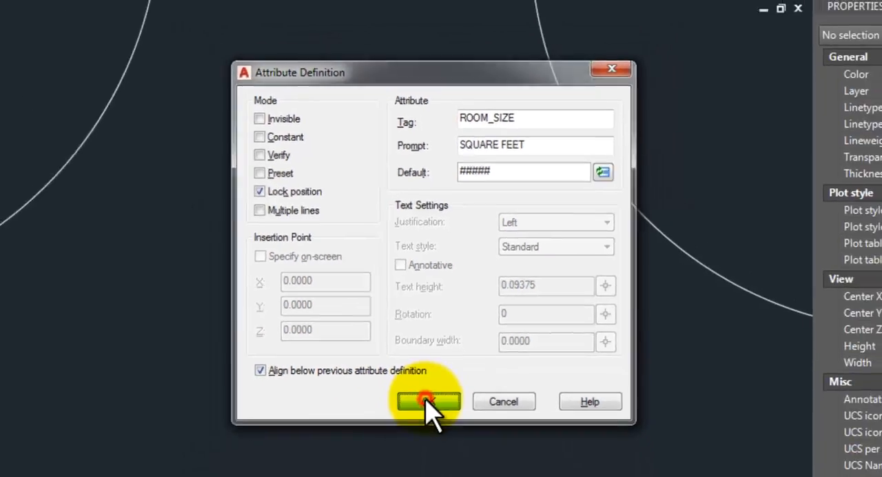
{"action": "left_click", "coordinate": [422, 444]}
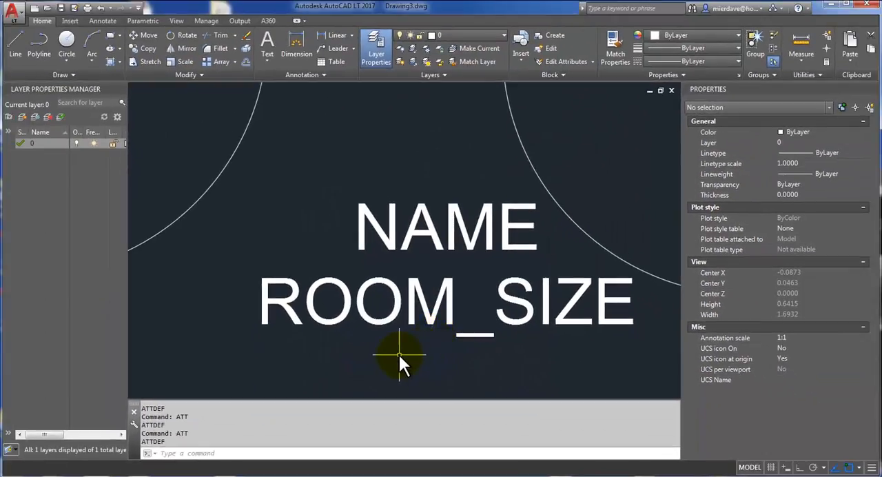
Step: Define a block named ROOM TAG from the NAME and ROOM_SIZE attributes, using the origin as base point and deleting the source objects
{"action": "scroll", "coordinate": [400, 354], "scroll_direction": "up", "scroll_amount": 2}
{"action": "scroll", "coordinate": [436, 360], "scroll_direction": "down", "scroll_amount": 2}
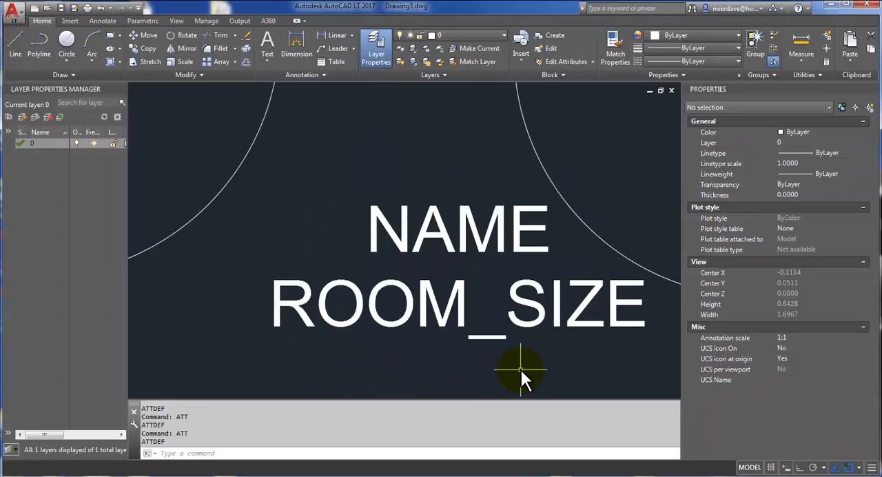
{"action": "scroll", "coordinate": [521, 367], "scroll_direction": "down", "scroll_amount": 4}
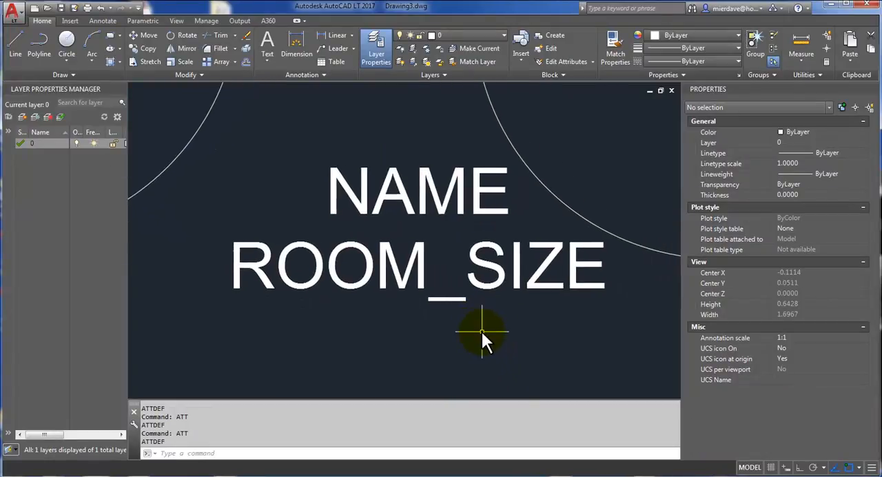
{"action": "scroll", "coordinate": [480, 331], "scroll_direction": "down", "scroll_amount": 2}
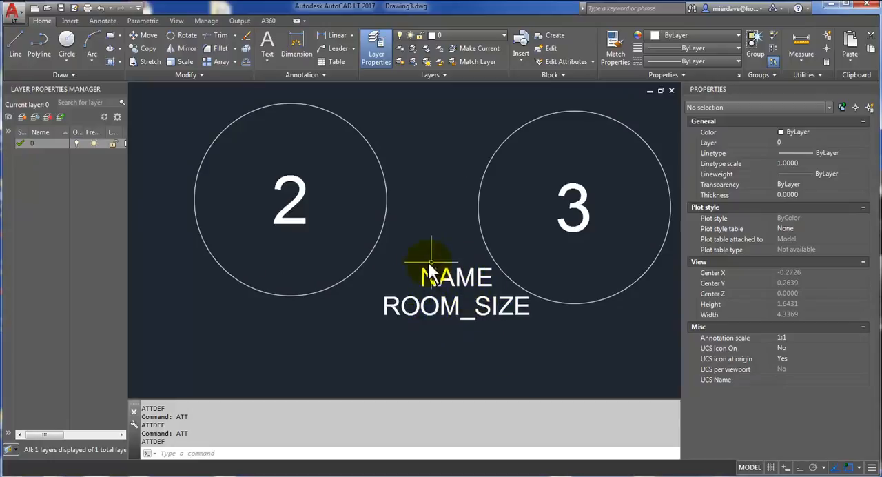
{"action": "left_click", "coordinate": [485, 345]}
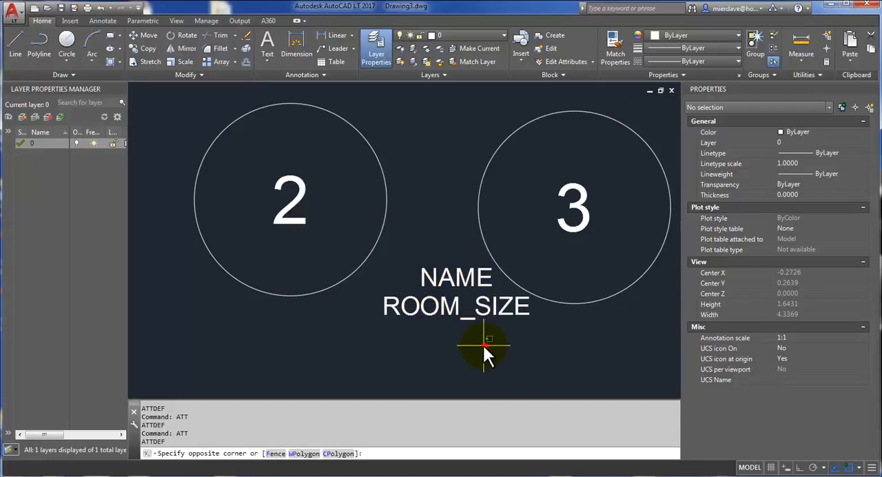
{"action": "left_click", "coordinate": [442, 273]}
{"action": "type", "text": "b"}
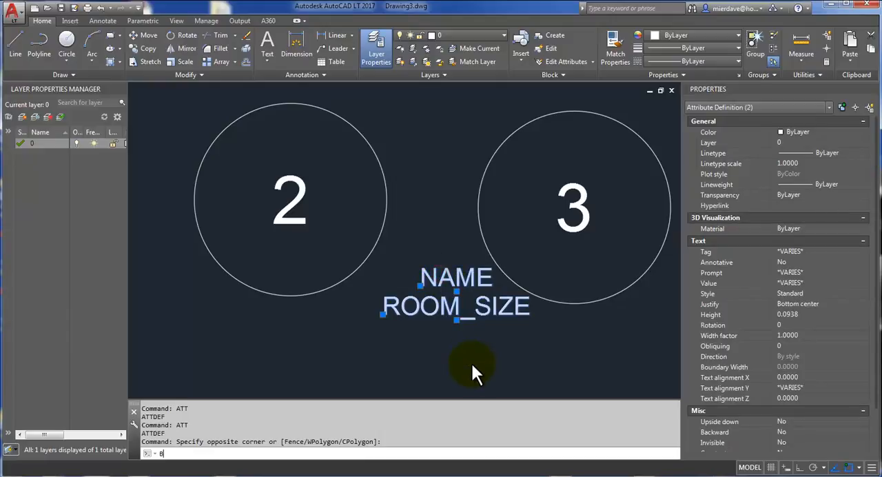
{"action": "key", "text": "Return"}
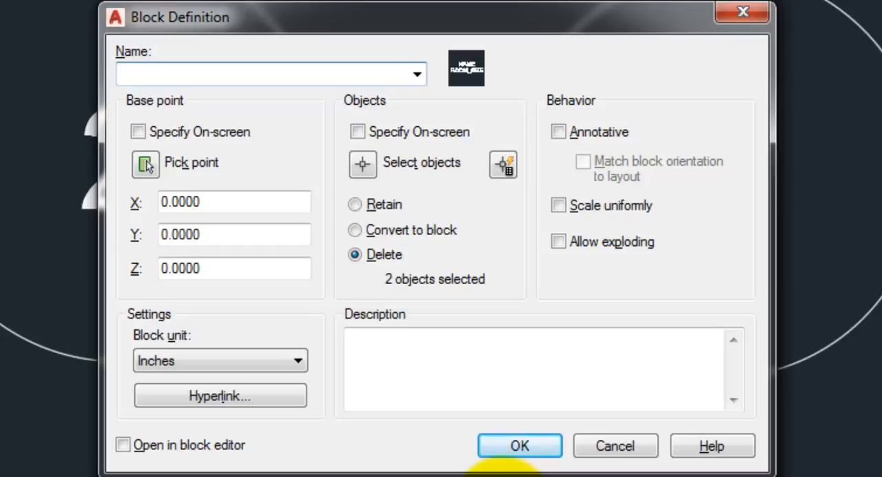
{"action": "type", "text": "ROOM TAG"}
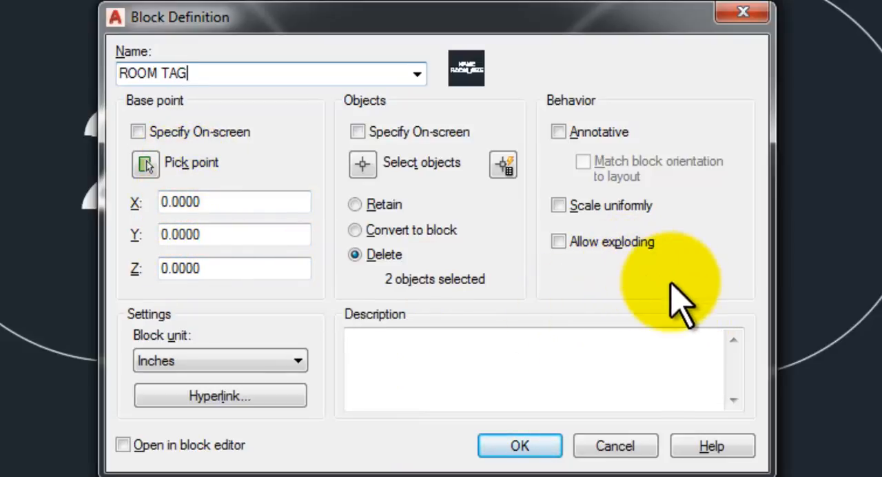
{"action": "left_click", "coordinate": [529, 450]}
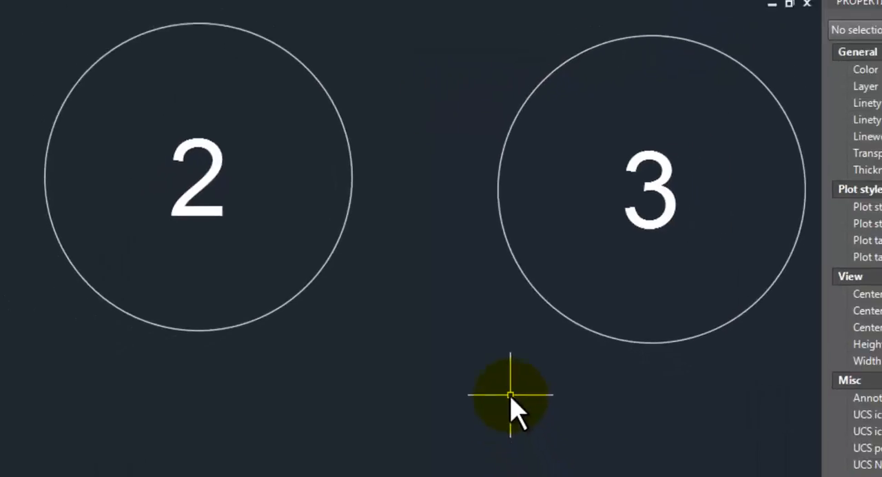
Step: Insert the ROOM TAG block in the empty area above and to the right of circle 4
{"action": "scroll", "coordinate": [486, 337], "scroll_direction": "down", "scroll_amount": 6}
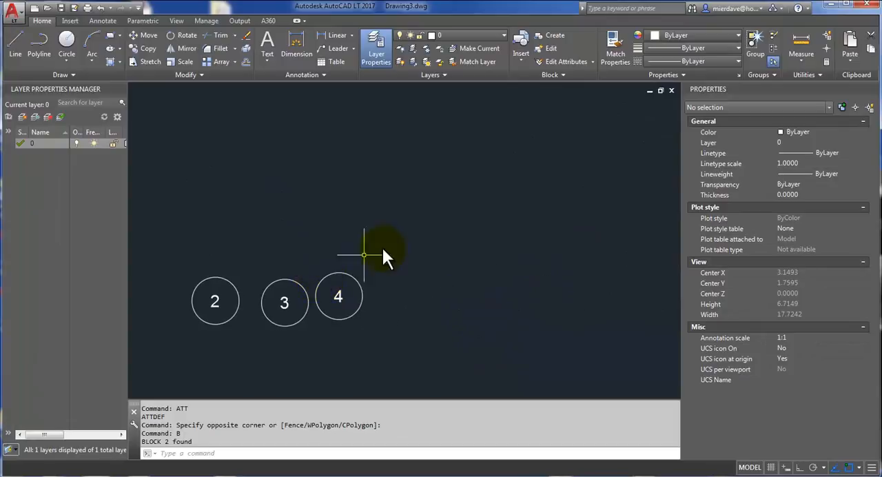
{"action": "type", "text": "I"}
{"action": "key", "text": "Return"}
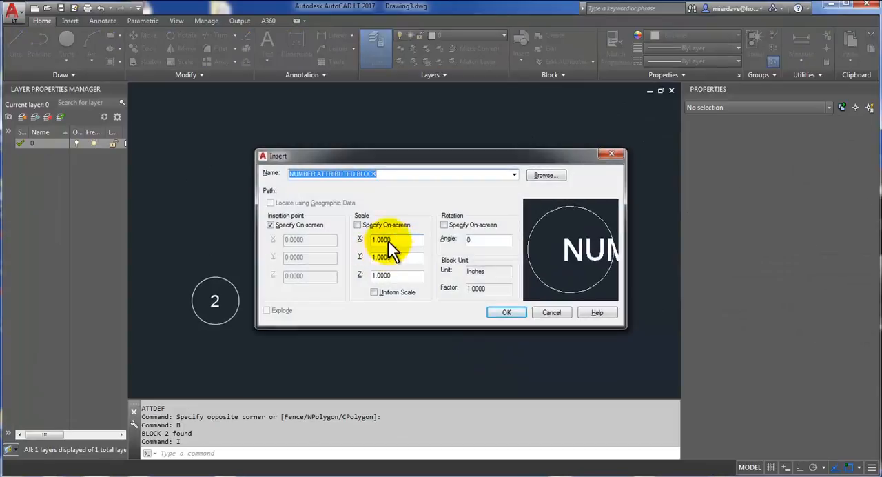
{"action": "left_click", "coordinate": [442, 177]}
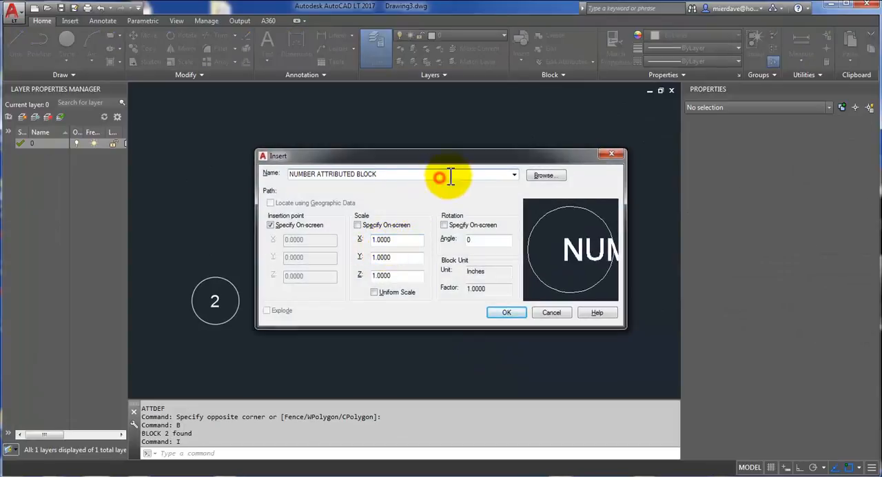
{"action": "left_click", "coordinate": [513, 174]}
{"action": "left_click", "coordinate": [367, 190]}
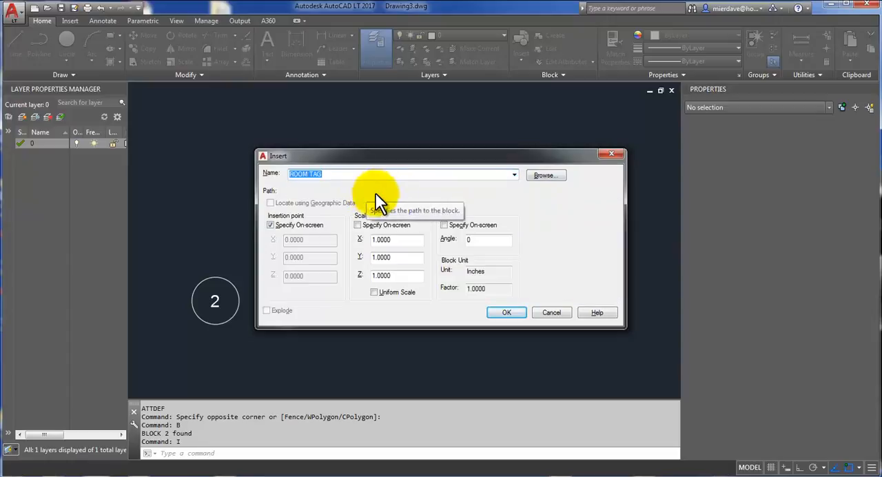
{"action": "left_click", "coordinate": [505, 315]}
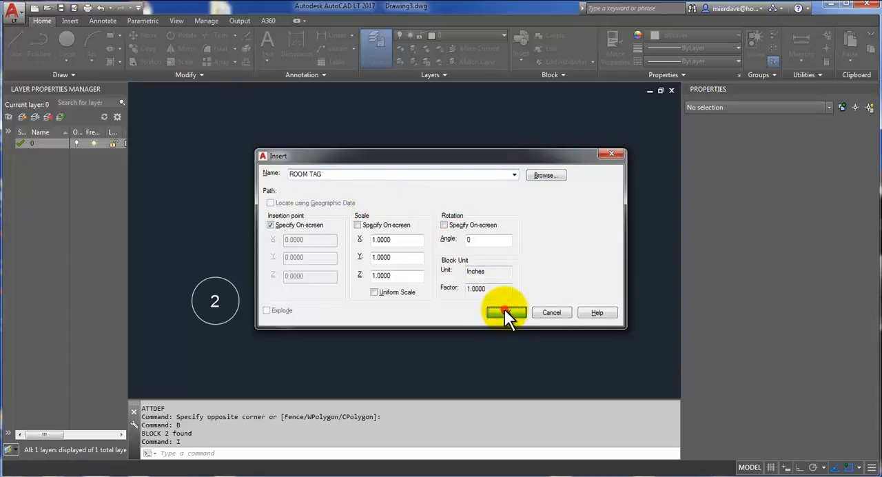
{"action": "scroll", "coordinate": [404, 245], "scroll_direction": "up", "scroll_amount": 4}
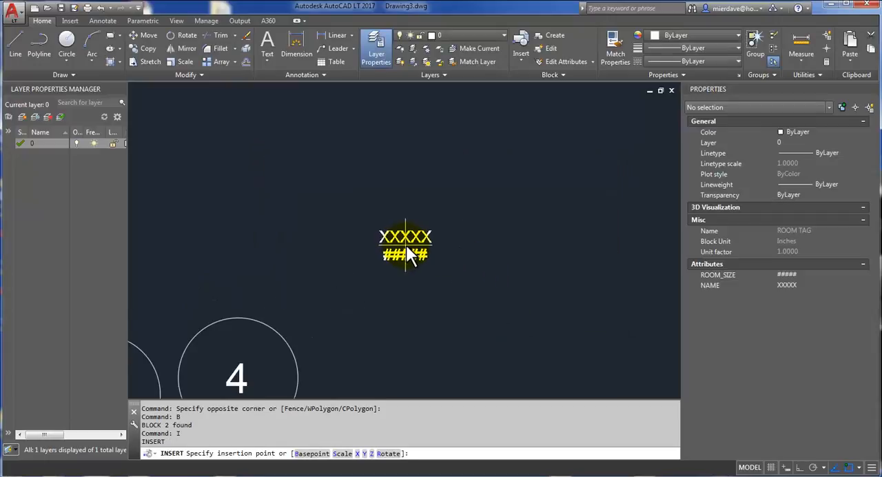
{"action": "scroll", "coordinate": [489, 262], "scroll_direction": "up", "scroll_amount": 3}
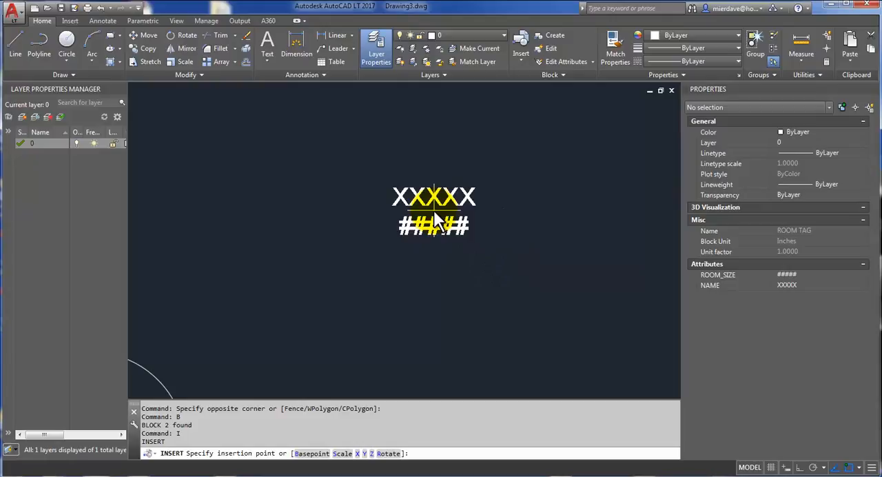
{"action": "left_click", "coordinate": [433, 210]}
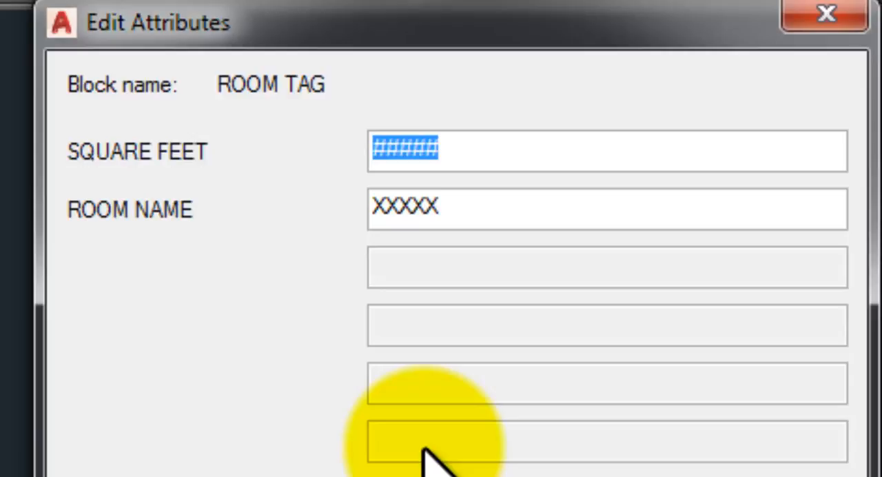
Step: Fill in the inserted tag's attributes with SQUARE FEET 180 SF and ROOM NAME BEDROOM
{"action": "type", "text": "180 SF"}
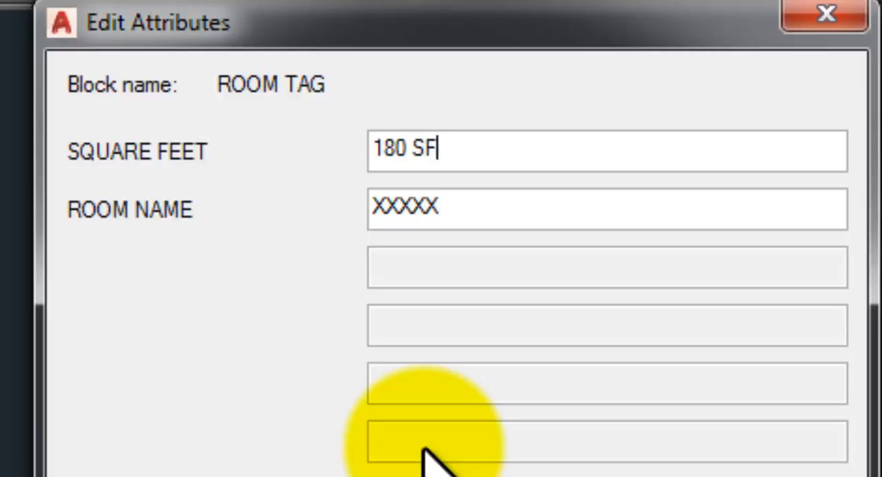
{"action": "key", "text": "Tab"}
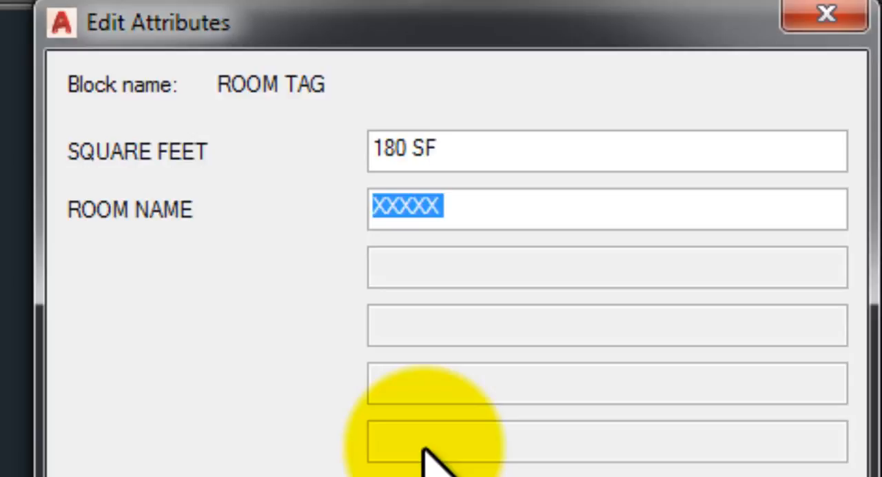
{"action": "type", "text": "BEDR"}
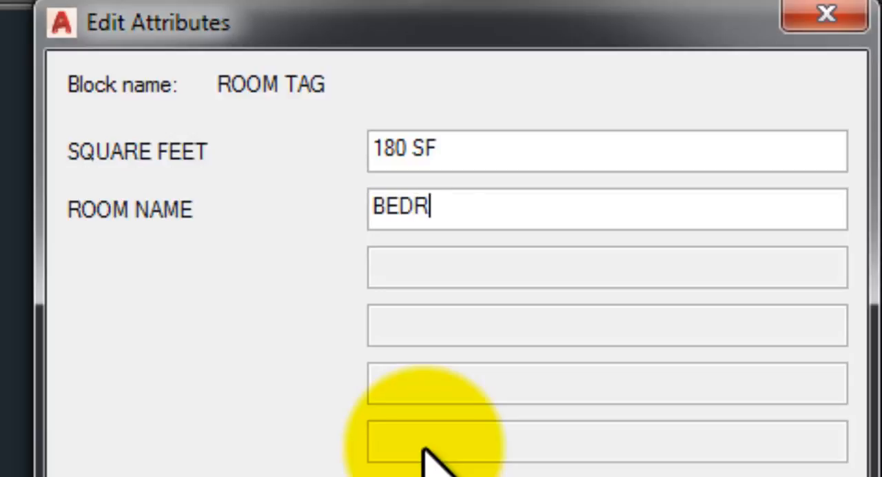
{"action": "type", "text": "OO,"}
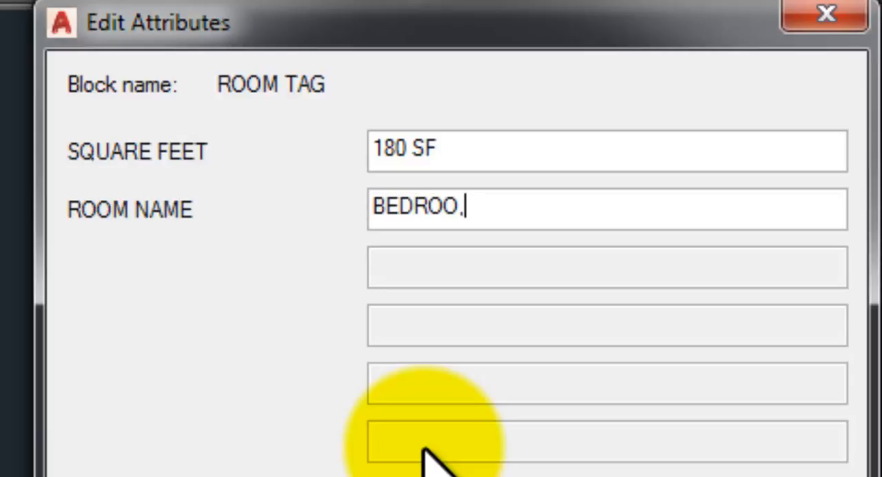
{"action": "key", "text": "BackSpace"}
{"action": "type", "text": "M"}
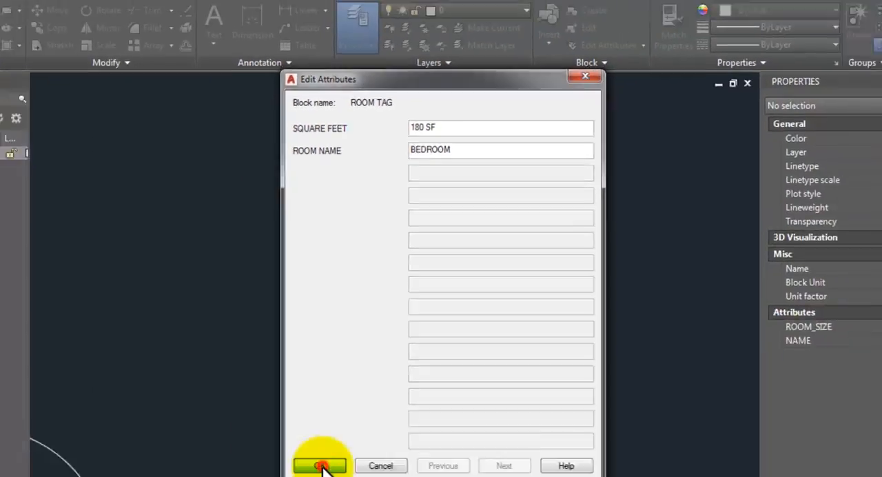
{"action": "left_click", "coordinate": [321, 464]}
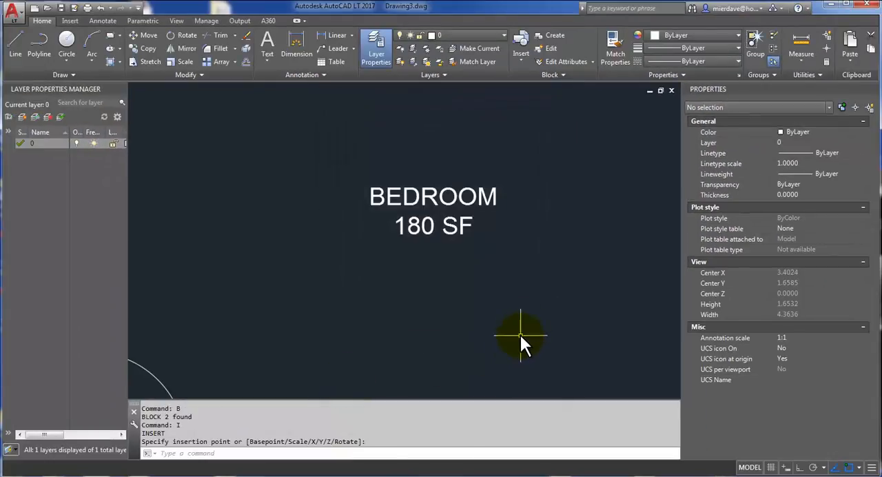
Step: Insert a second ROOM TAG block to the right of the BEDROOM tag
{"action": "scroll", "coordinate": [439, 280], "scroll_direction": "down", "scroll_amount": 4}
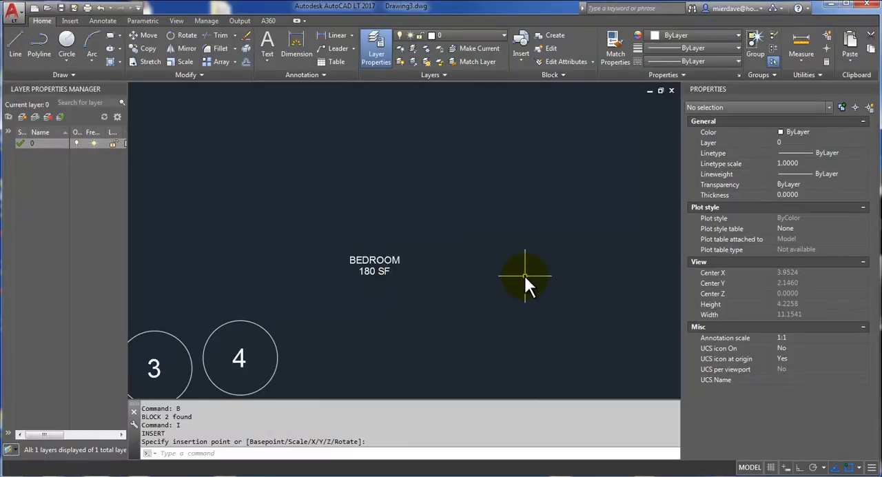
{"action": "type", "text": "i"}
{"action": "key", "text": "Return"}
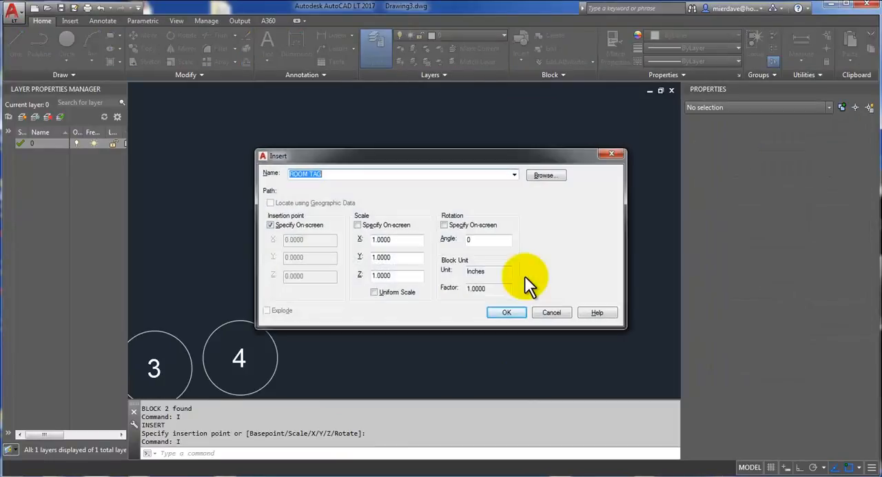
{"action": "left_click", "coordinate": [513, 314]}
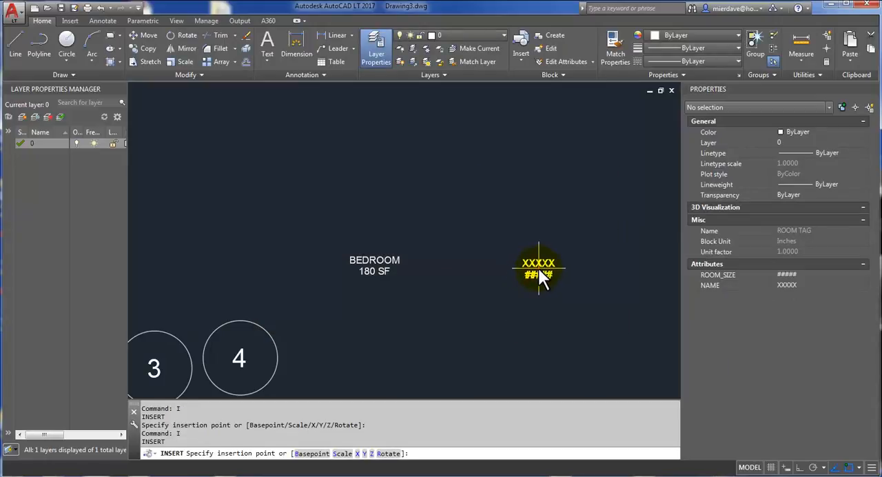
{"action": "left_click", "coordinate": [538, 268]}
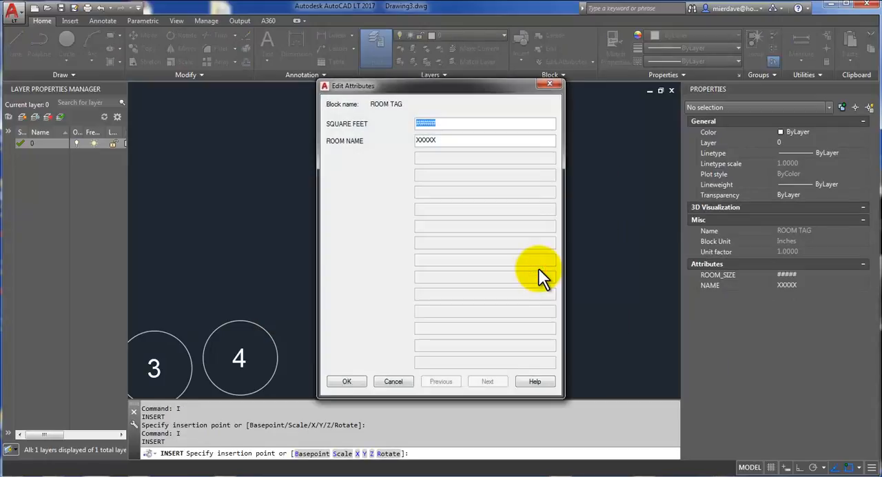
Step: Give the second room tag SQUARE FEET 120 SF and ROOM NAME CLOSET
{"action": "type", "text": "120 SF"}
{"action": "key", "text": "Tab"}
{"action": "type", "text": "C"}
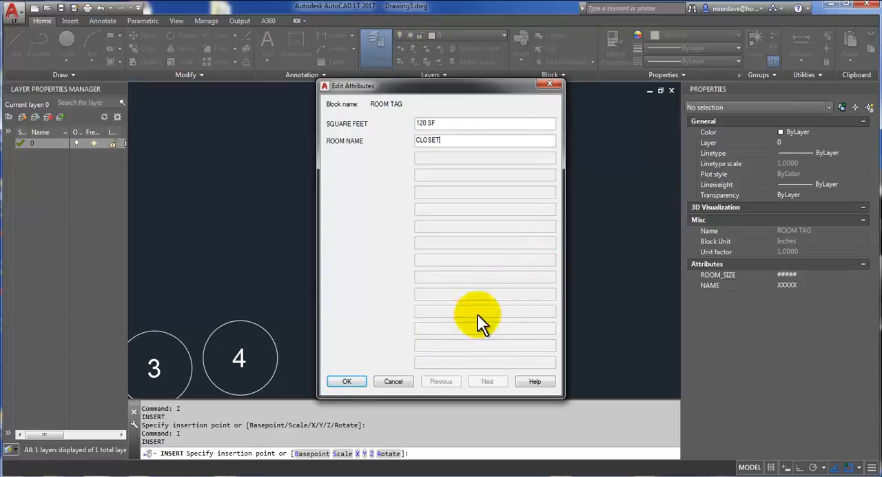
{"action": "left_click", "coordinate": [348, 383]}
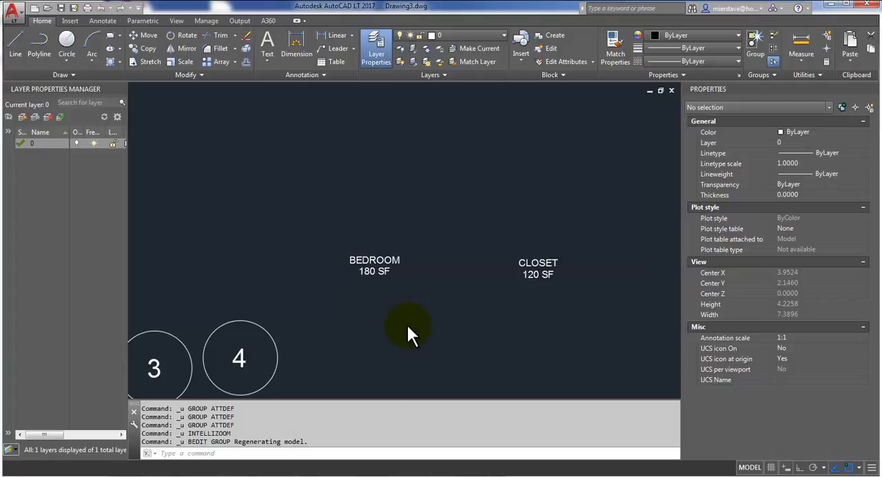
Step: Open the ROOM TAG block definition in the Block Editor from the BEDROOM tag
{"action": "left_click", "coordinate": [396, 279]}
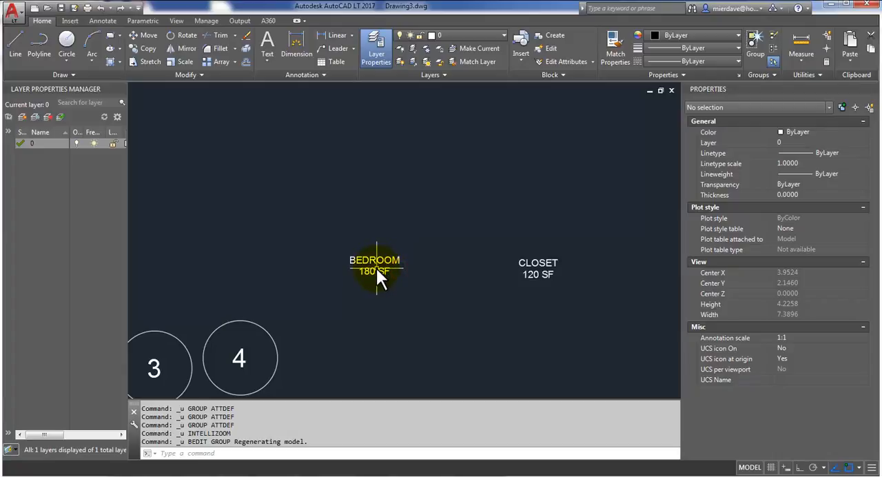
{"action": "left_click", "coordinate": [379, 270]}
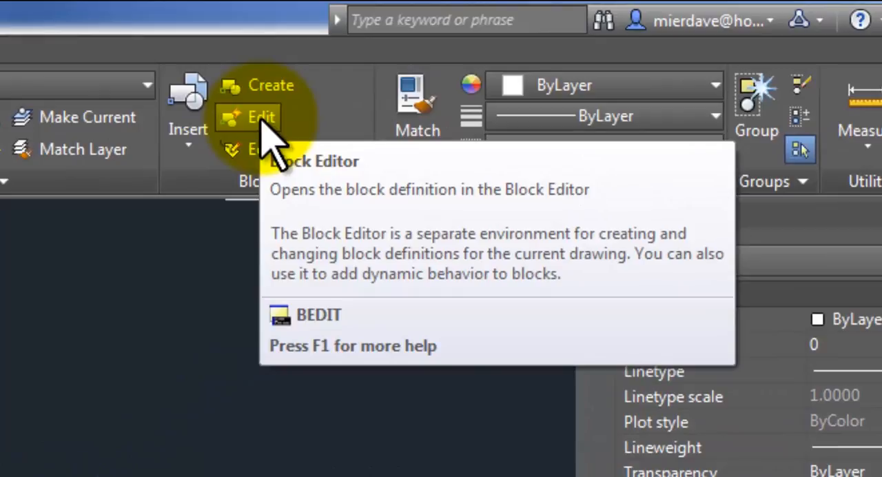
{"action": "left_click", "coordinate": [260, 120]}
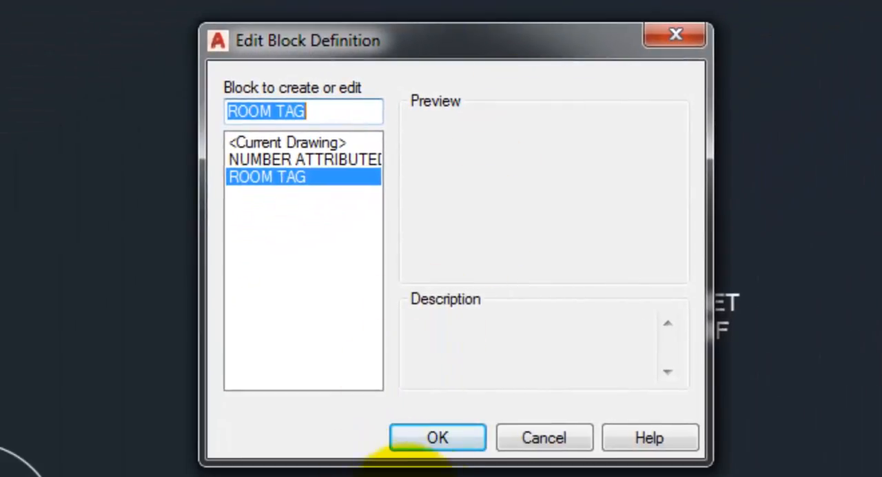
{"action": "left_click", "coordinate": [441, 438]}
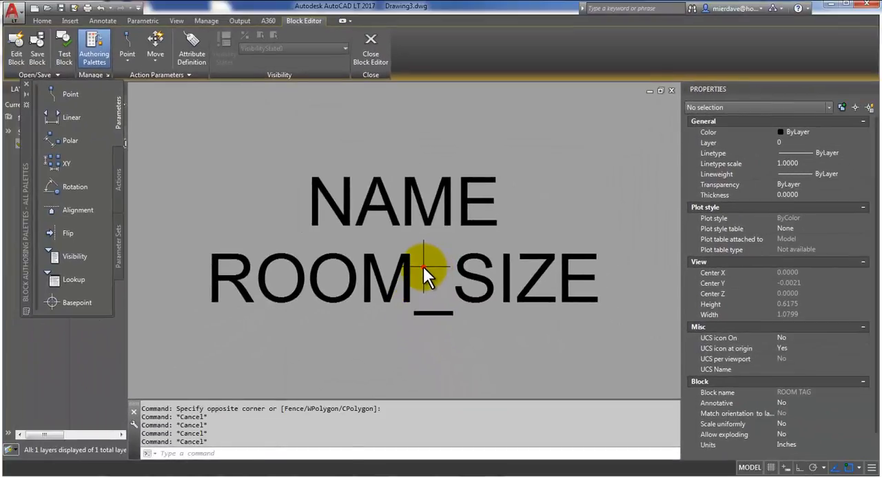
Step: Move ROOM_SIZE below NAME in the attribute order, and close the Block Editor saving the changes to ROOM TAG
{"action": "left_click", "coordinate": [423, 266]}
{"action": "left_click", "coordinate": [367, 271]}
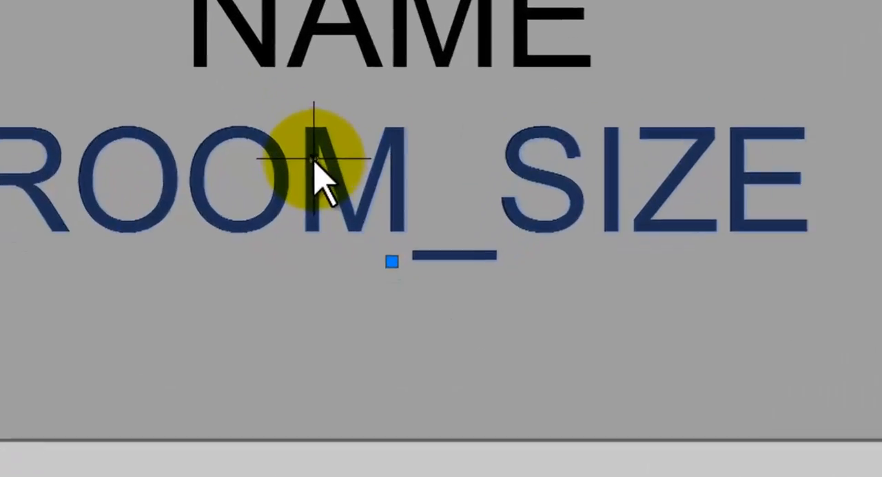
{"action": "right_click", "coordinate": [364, 271]}
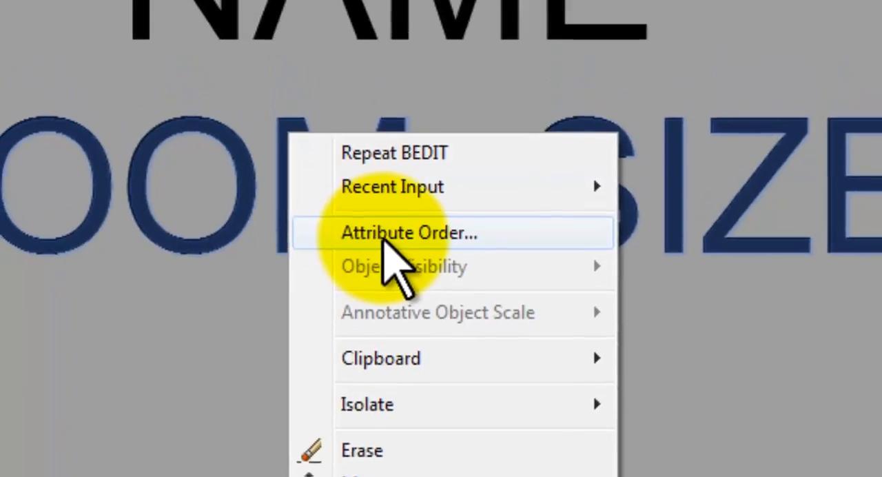
{"action": "left_click", "coordinate": [373, 172]}
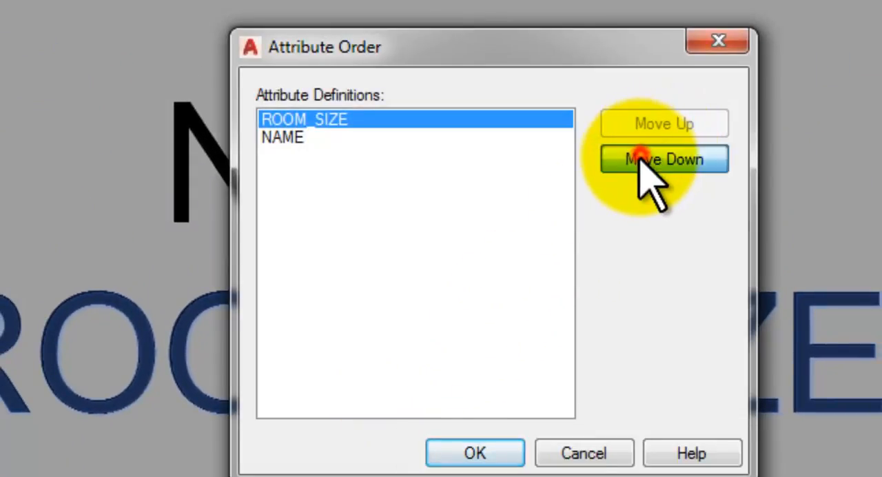
{"action": "left_click", "coordinate": [662, 160]}
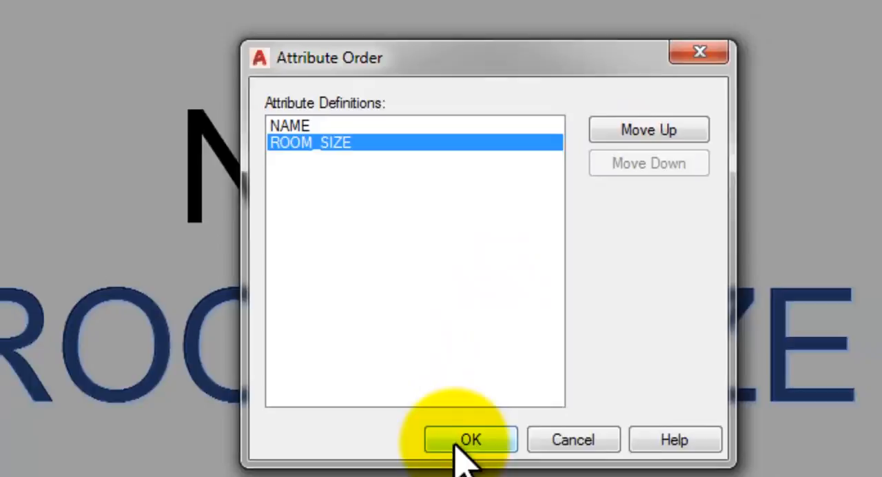
{"action": "left_click", "coordinate": [457, 444]}
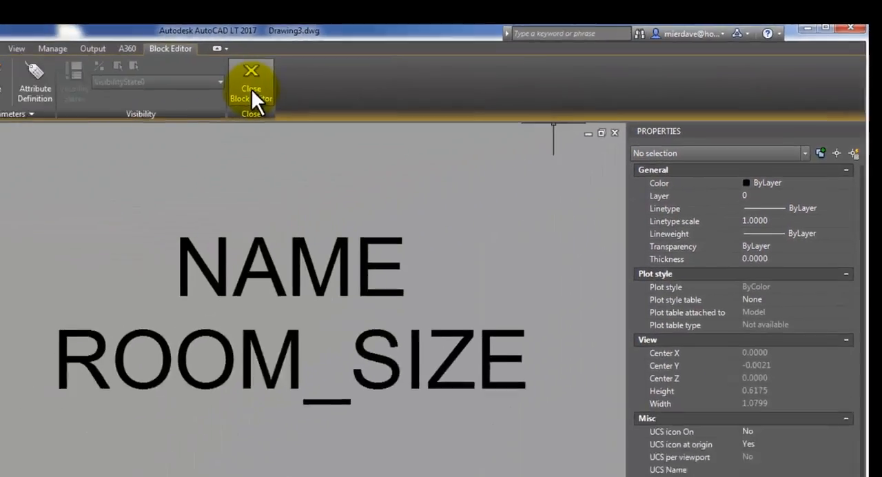
{"action": "left_click", "coordinate": [279, 84]}
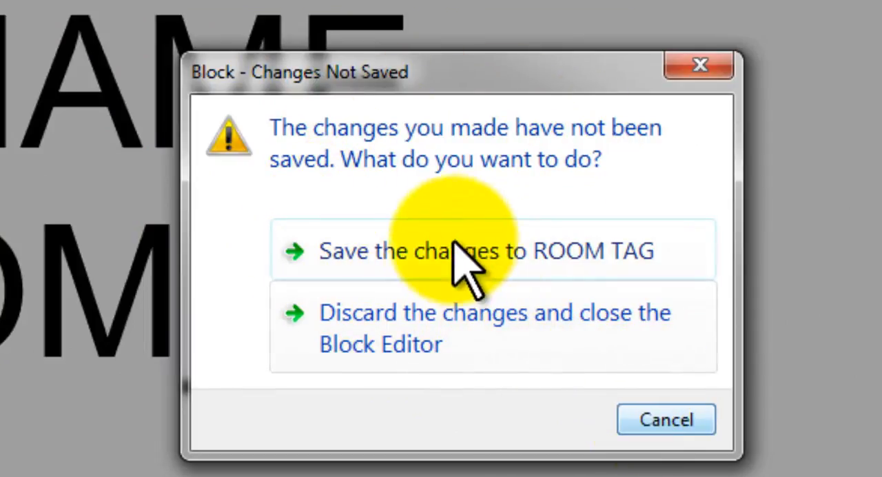
{"action": "left_click", "coordinate": [433, 252]}
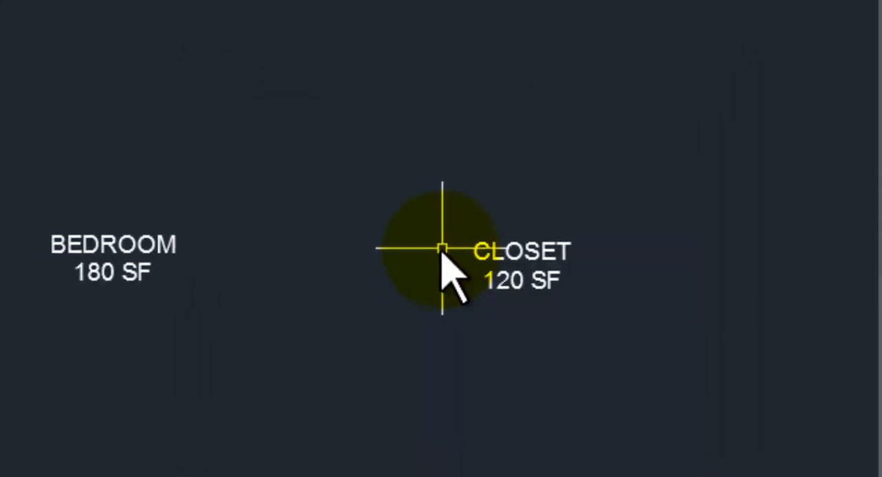
Step: Insert a third ROOM TAG block above and between the BEDROOM and CLOSET tags
{"action": "type", "text": "i"}
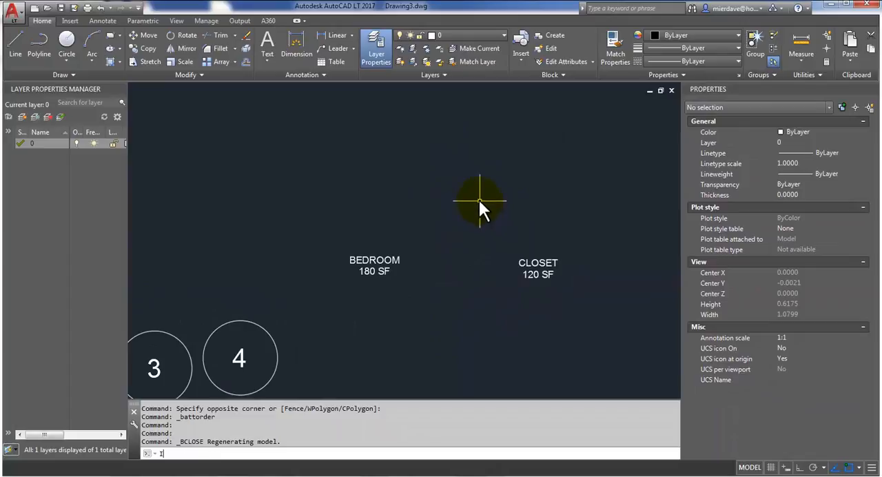
{"action": "key", "text": "Return"}
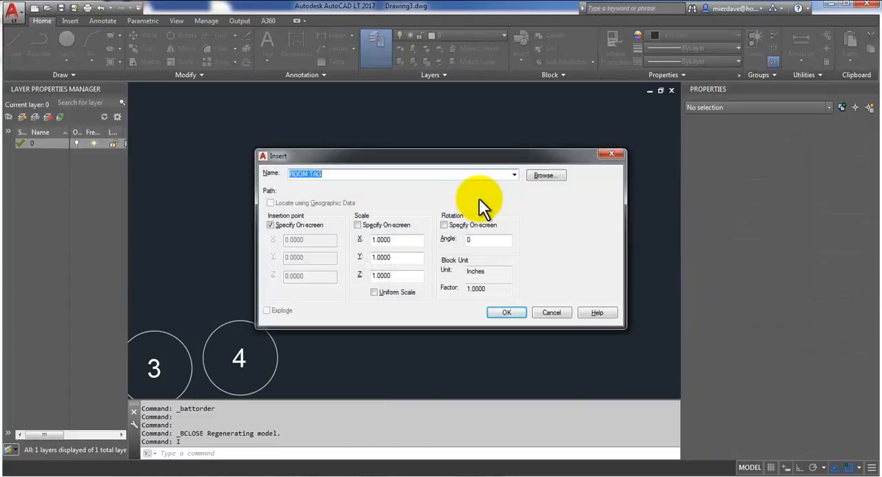
{"action": "left_click", "coordinate": [497, 310]}
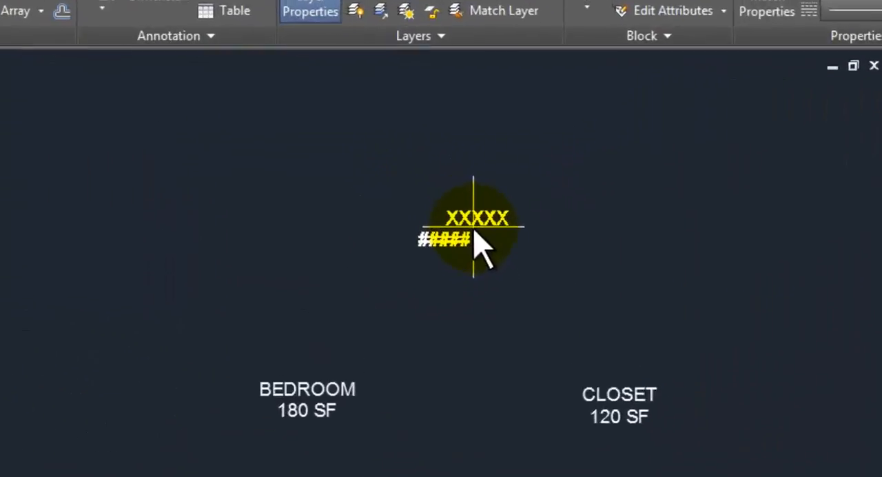
{"action": "left_click", "coordinate": [465, 188]}
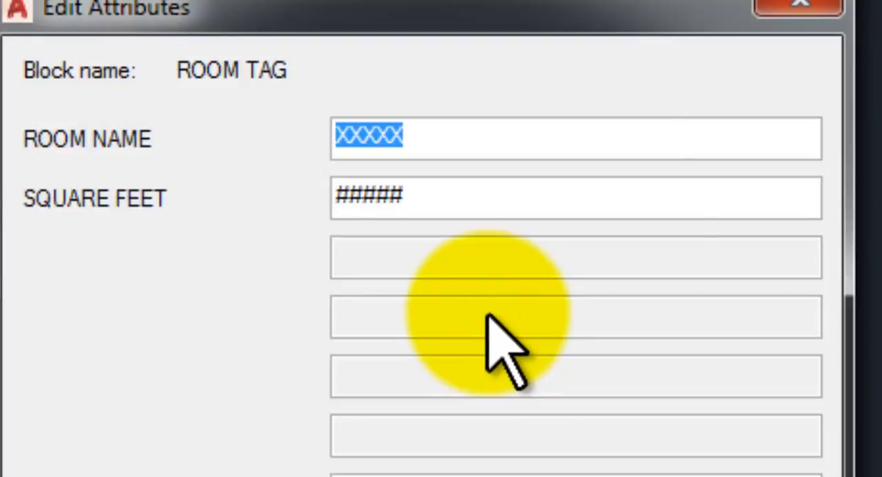
Step: Give the third room tag ROOM NAME MASTER BATH and SQUARE FEET 100 SF
{"action": "type", "text": "MASTER BATH"}
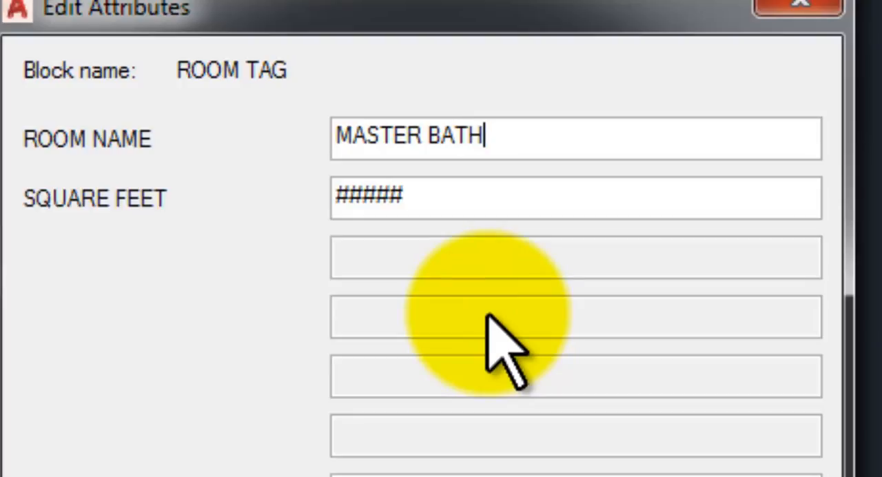
{"action": "key", "text": "Tab"}
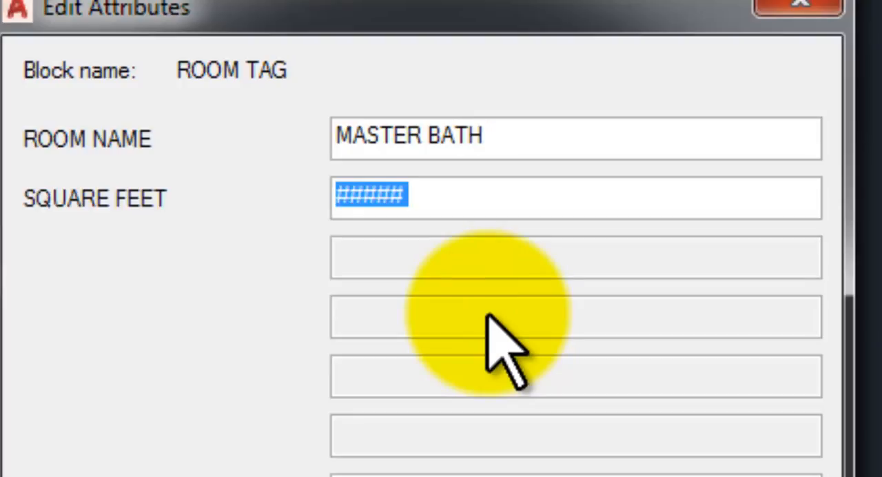
{"action": "type", "text": "100 SF"}
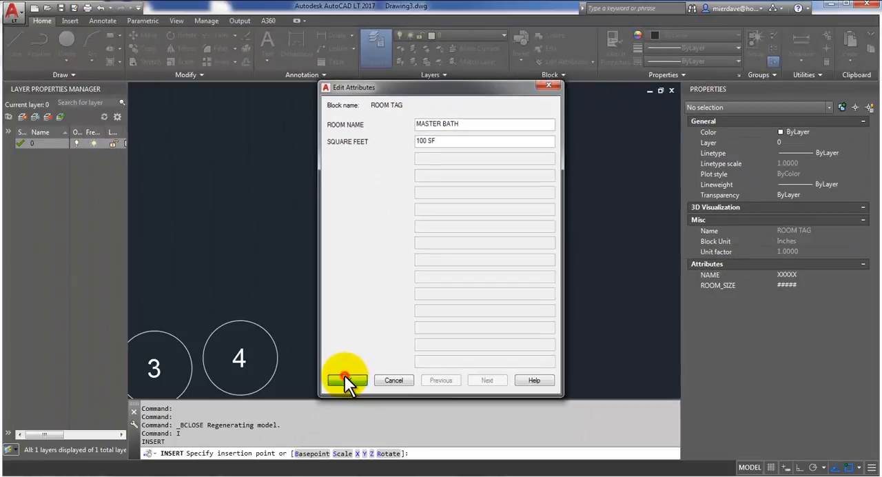
{"action": "left_click", "coordinate": [345, 375]}
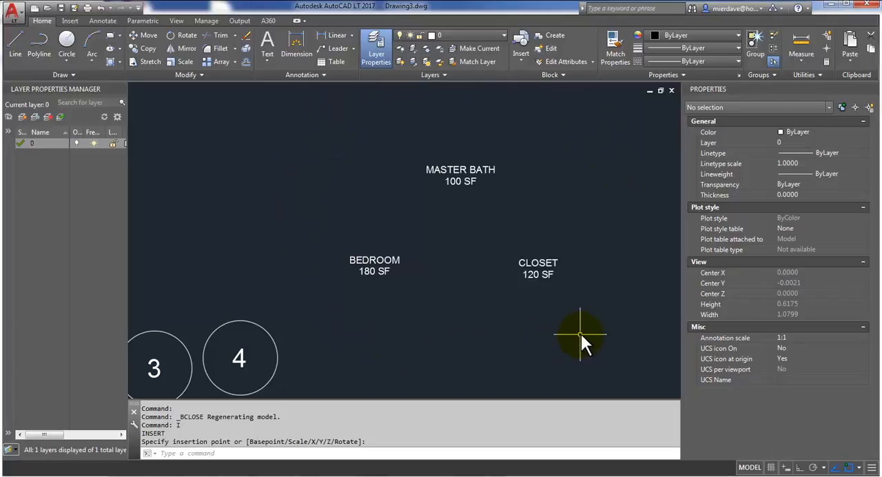
Step: Select all three room tags to view their shared properties, and clear the selection
{"action": "left_click", "coordinate": [589, 306]}
{"action": "left_click", "coordinate": [338, 160]}
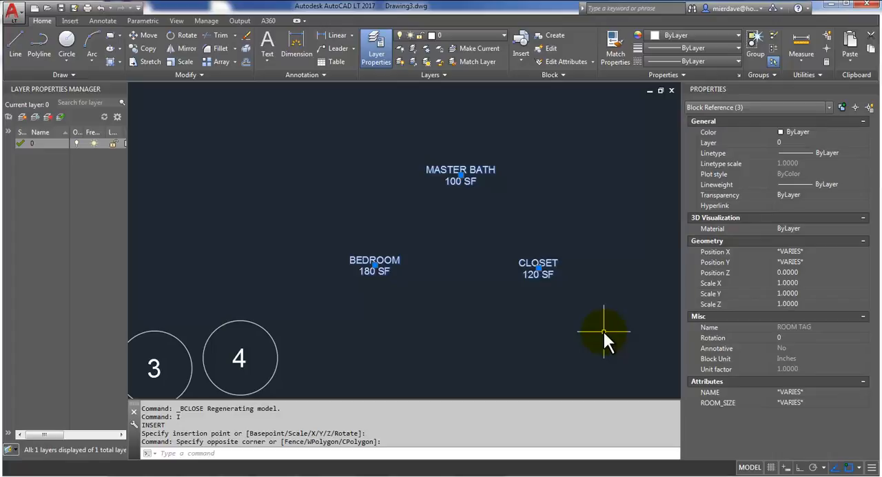
{"action": "key", "text": "Escape"}
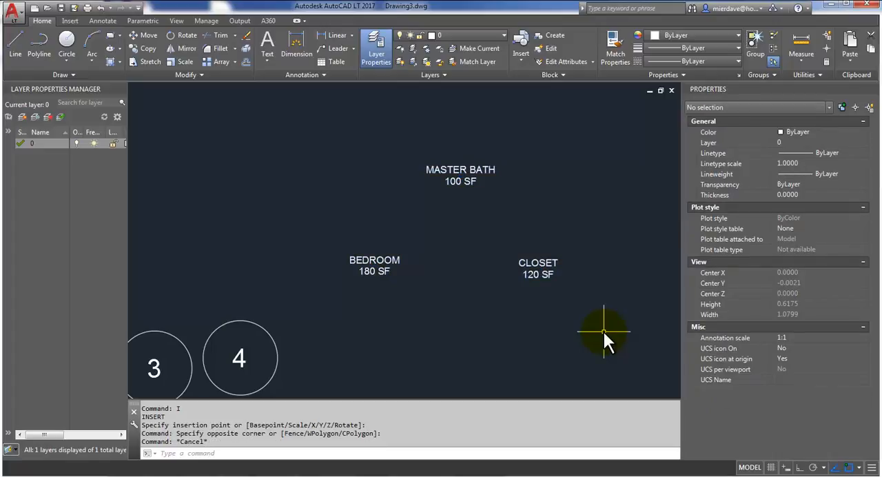